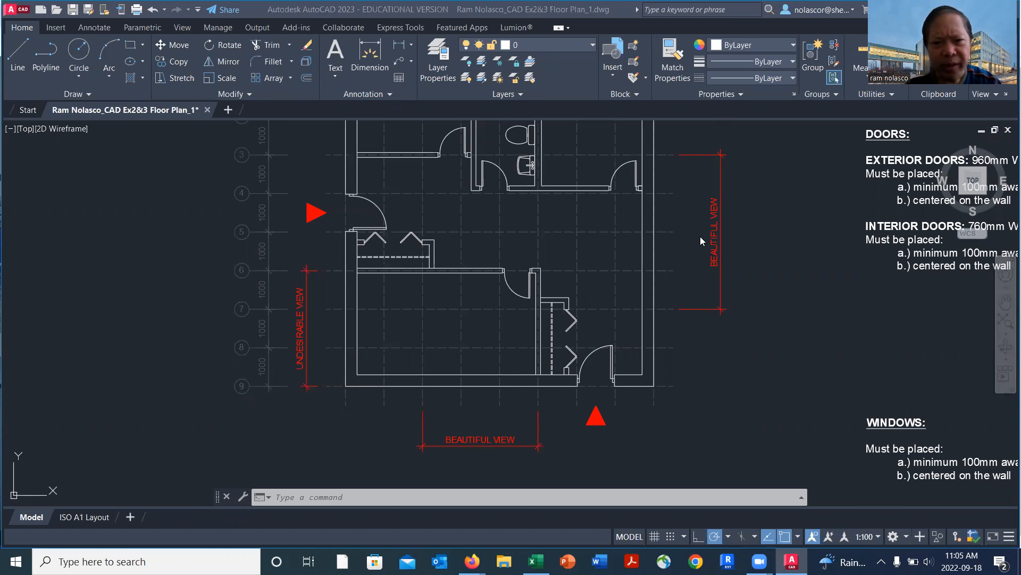
- Review the floor plan's beautiful and undesirable views alongside the window placement notes and the maximum pane width detail
{"action": "scroll", "coordinate": [661, 245], "scroll_direction": "down", "scroll_amount": 2}
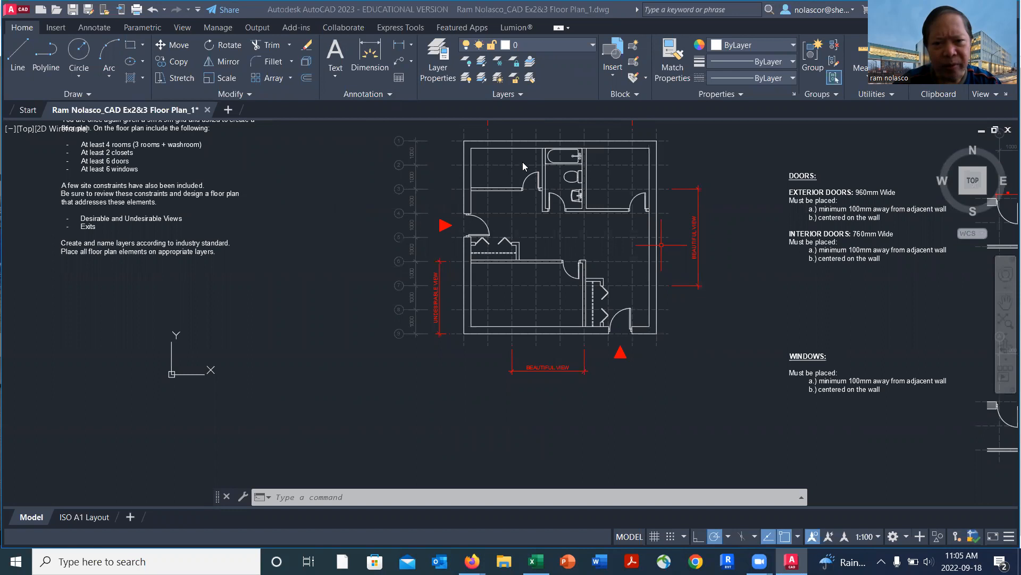
{"action": "left_click", "coordinate": [567, 141]}
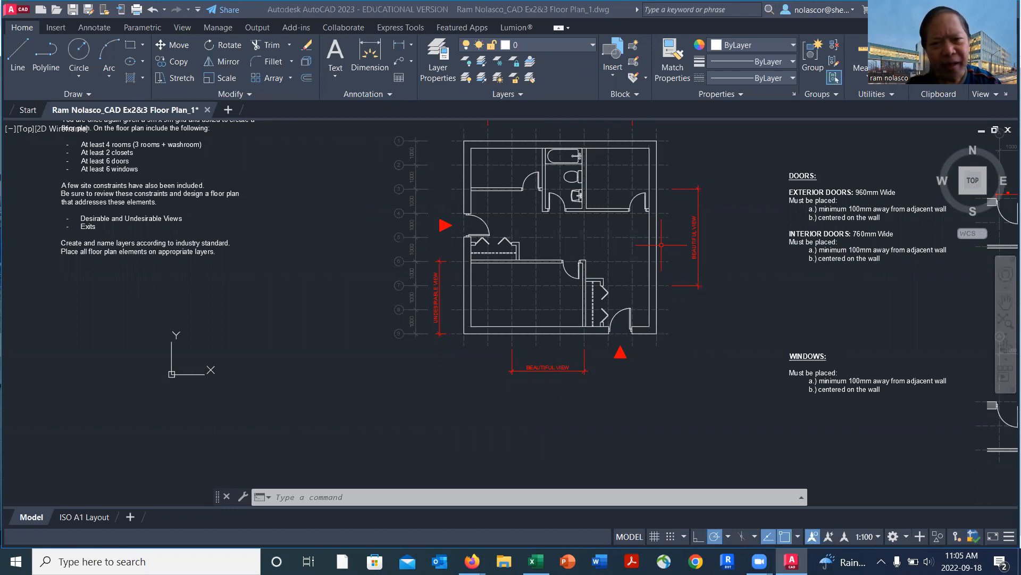
{"action": "scroll", "coordinate": [564, 177], "scroll_direction": "up", "scroll_amount": 3}
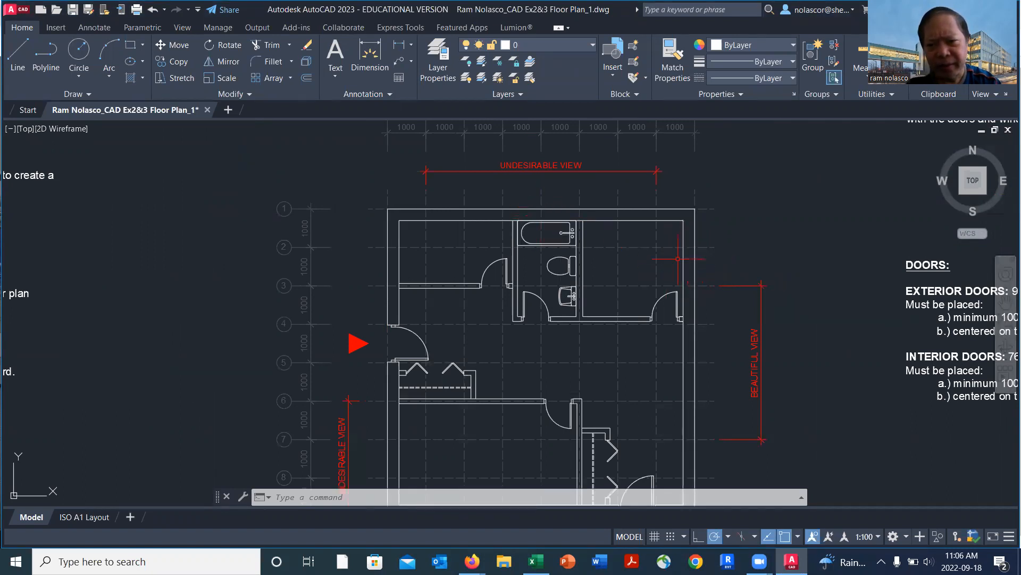
{"action": "scroll", "coordinate": [703, 398], "scroll_direction": "down", "scroll_amount": 4}
{"action": "mouse_move", "coordinate": [704, 398]}
{"action": "middle_mouse_down"}
{"action": "mouse_move", "coordinate": [661, 370]}
{"action": "mouse_move", "coordinate": [605, 302]}
{"action": "mouse_move", "coordinate": [485, 229]}
{"action": "middle_mouse_up"}
{"action": "mouse_move", "coordinate": [815, 372]}
{"action": "middle_mouse_down"}
{"action": "mouse_move", "coordinate": [786, 349]}
{"action": "mouse_move", "coordinate": [641, 315]}
{"action": "mouse_move", "coordinate": [617, 394]}
{"action": "middle_mouse_up"}
{"action": "scroll", "coordinate": [753, 238], "scroll_direction": "up", "scroll_amount": 9}
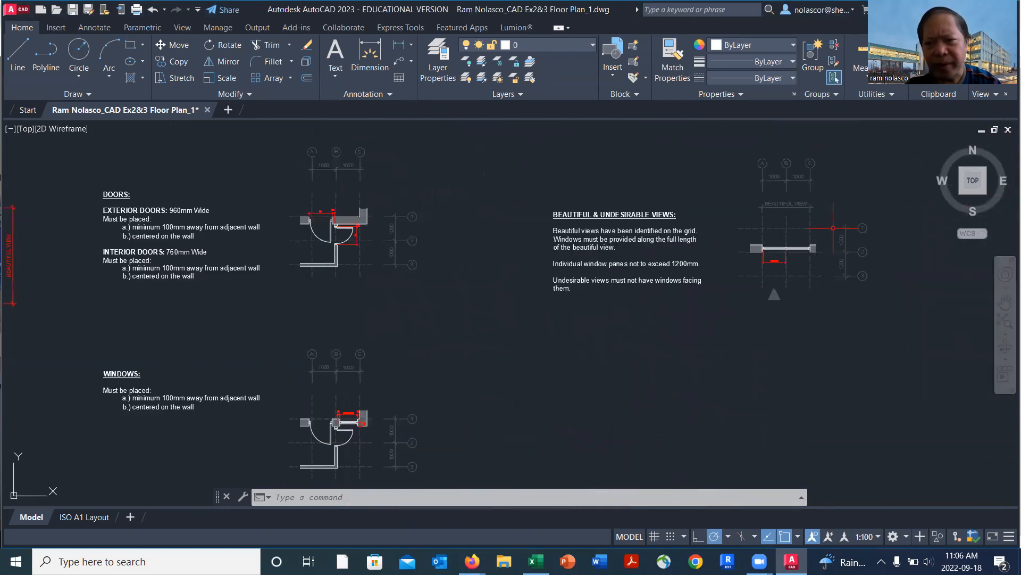
{"action": "scroll", "coordinate": [753, 237], "scroll_direction": "up", "scroll_amount": 2}
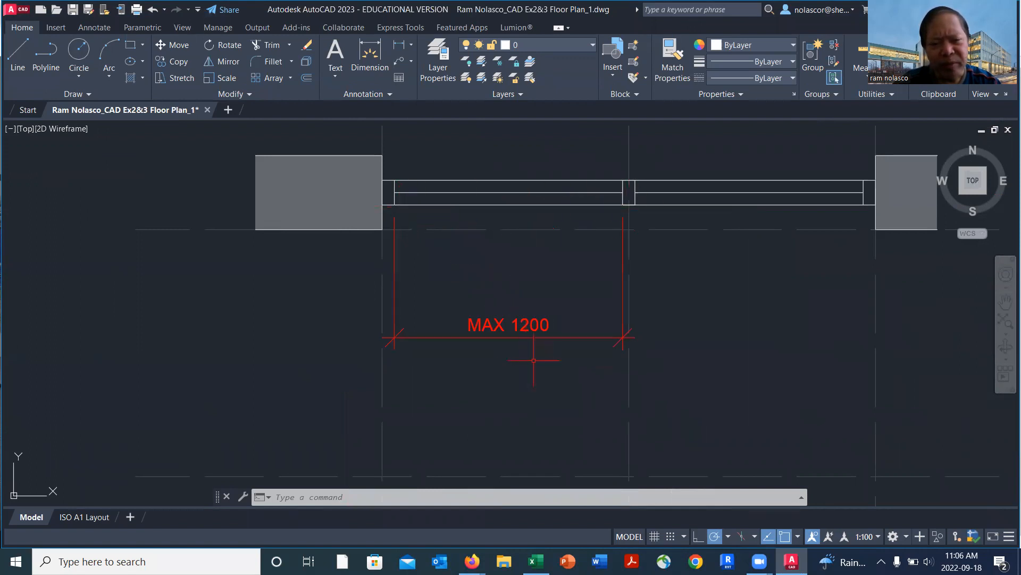
{"action": "scroll", "coordinate": [550, 352], "scroll_direction": "down", "scroll_amount": 6}
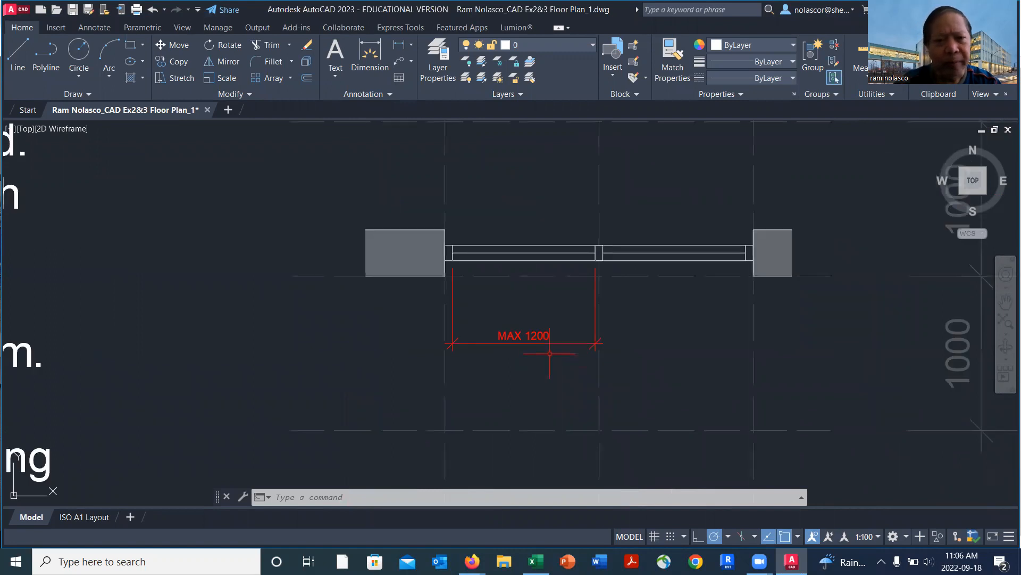
{"action": "middle_click_drag", "start_coordinate": [392, 346], "coordinate": [854, 254]}
{"action": "scroll", "coordinate": [517, 338], "scroll_direction": "down", "scroll_amount": 2}
{"action": "middle_click_drag", "start_coordinate": [295, 333], "coordinate": [847, 302]}
{"action": "middle_click_drag", "start_coordinate": [264, 357], "coordinate": [826, 277]}
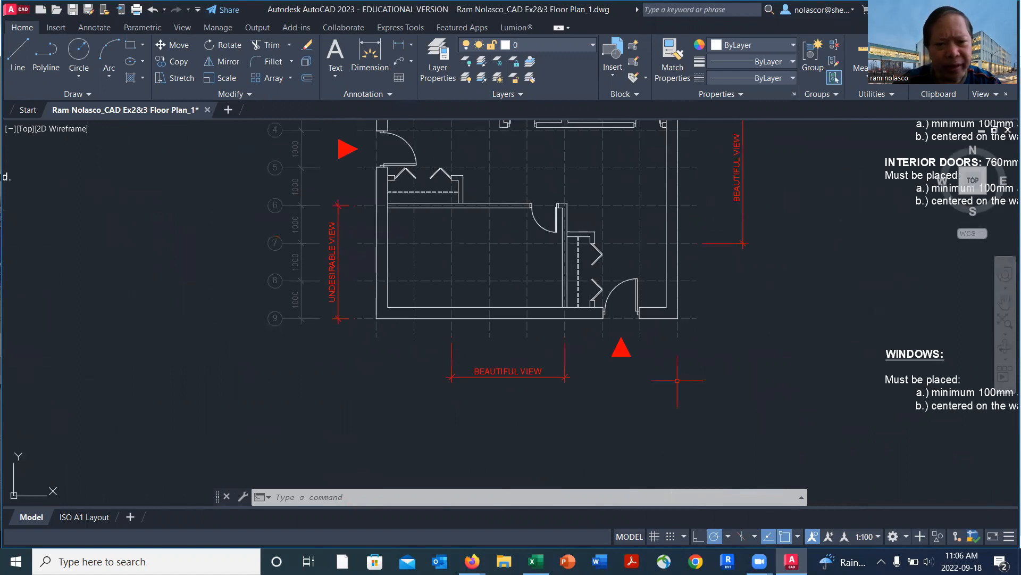
- Offset the room-side face of the partition beside the lower closet by 100 into the large lower-left room
{"action": "scroll", "coordinate": [521, 373], "scroll_direction": "up", "scroll_amount": 4}
{"action": "scroll", "coordinate": [593, 278], "scroll_direction": "up", "scroll_amount": 2}
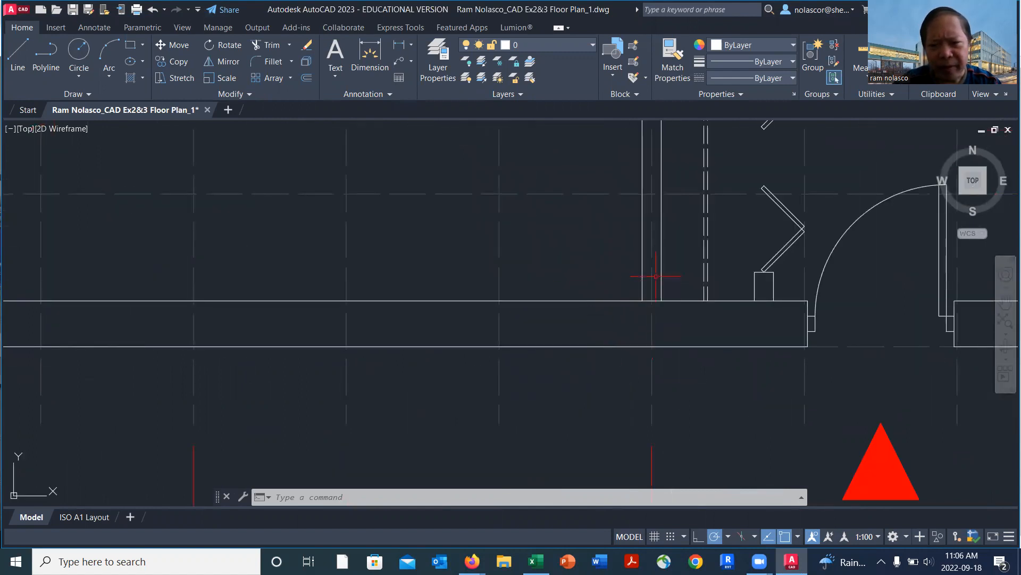
{"action": "scroll", "coordinate": [669, 313], "scroll_direction": "down", "scroll_amount": 2}
{"action": "mouse_move", "coordinate": [669, 313]}
{"action": "middle_mouse_down"}
{"action": "mouse_move", "coordinate": [615, 376]}
{"action": "mouse_move", "coordinate": [530, 348]}
{"action": "middle_mouse_up"}
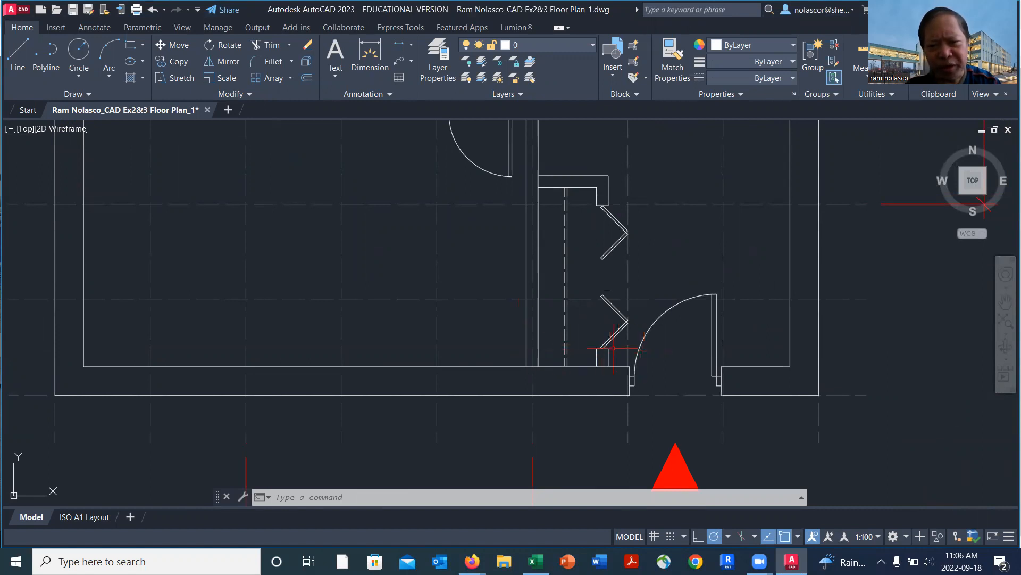
{"action": "middle_click_drag", "start_coordinate": [654, 380], "coordinate": [638, 292]}
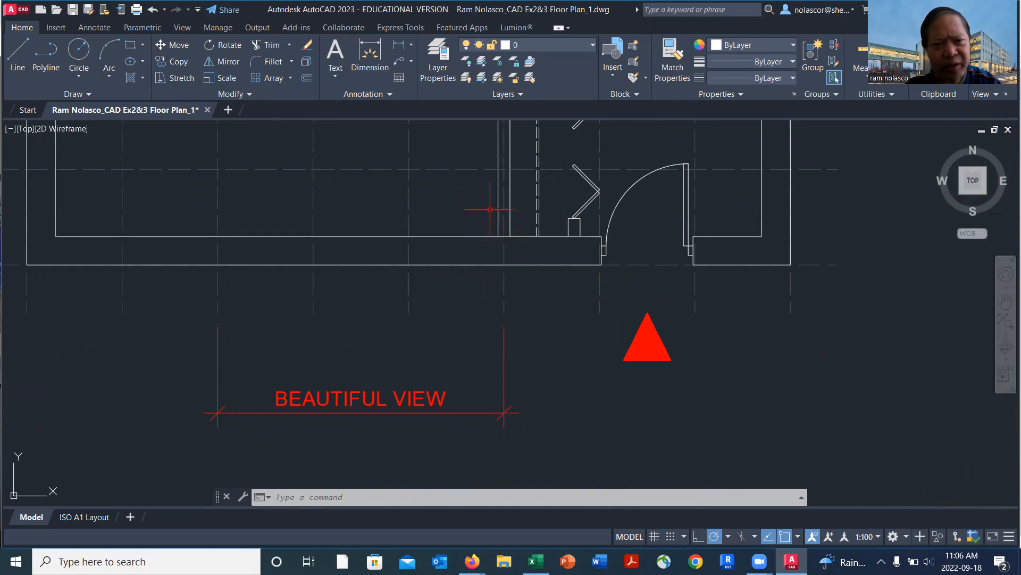
{"action": "type", "text": "o"}
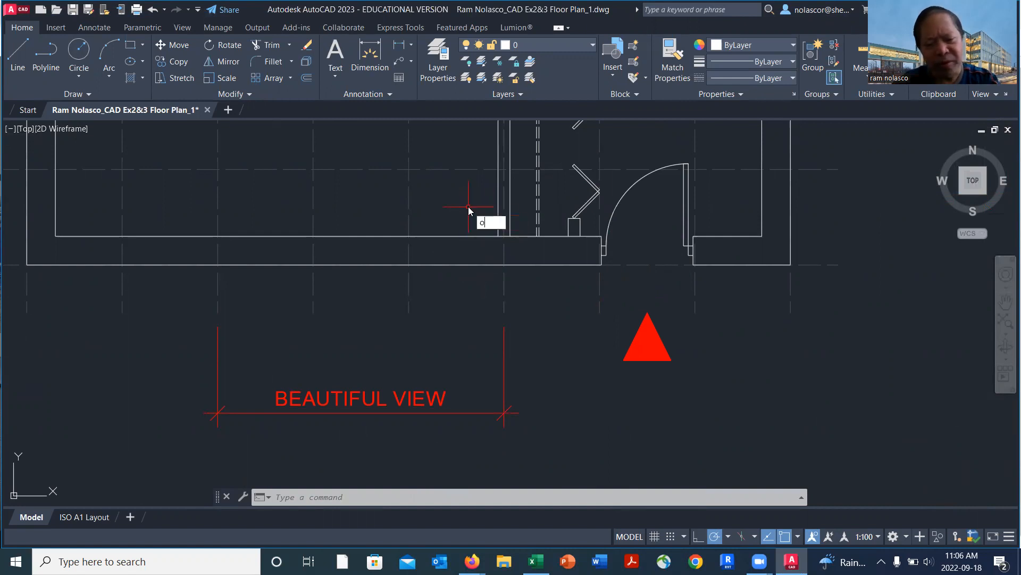
{"action": "key", "text": "Return"}
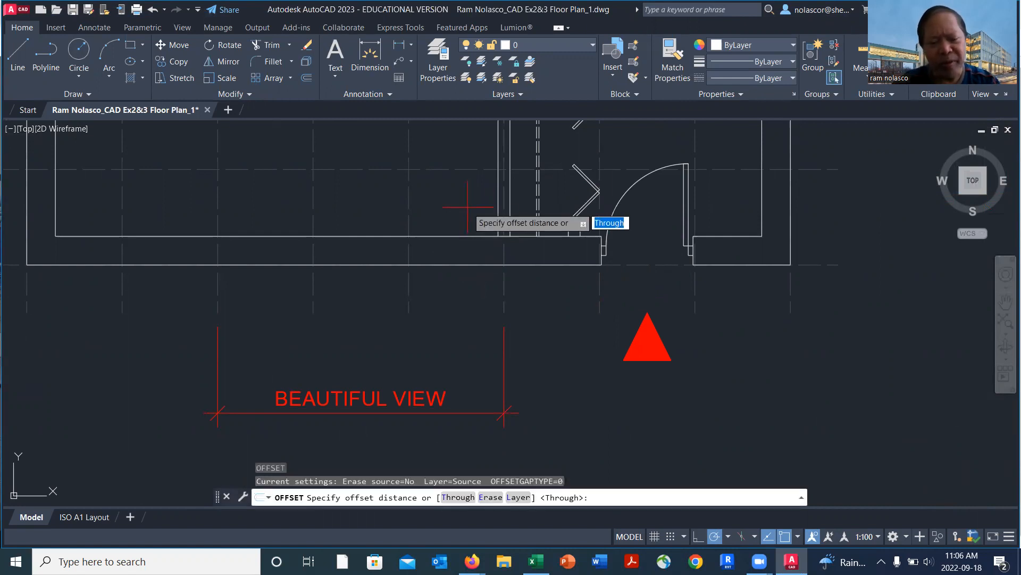
{"action": "type", "text": "100"}
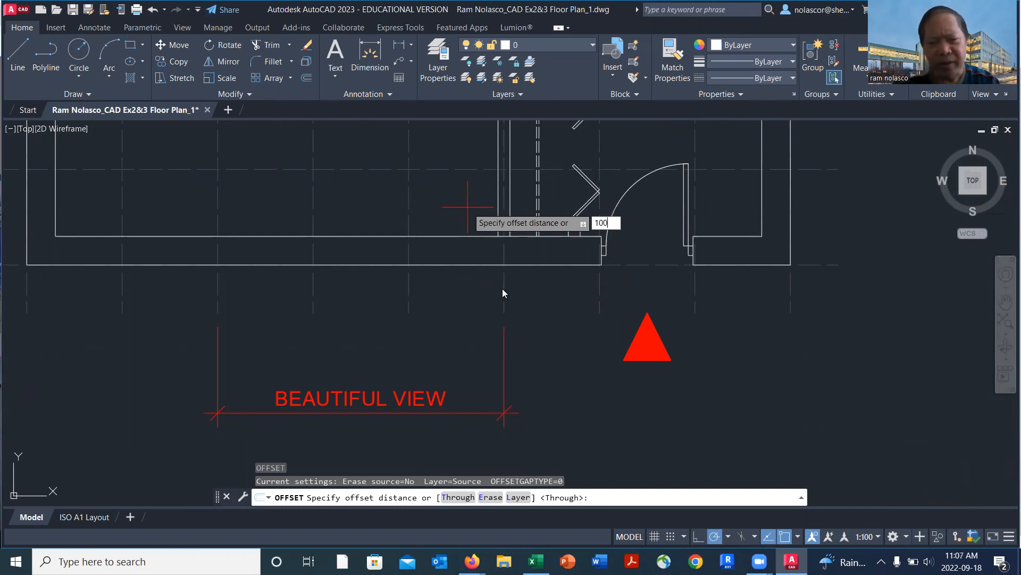
{"action": "key", "text": "Return"}
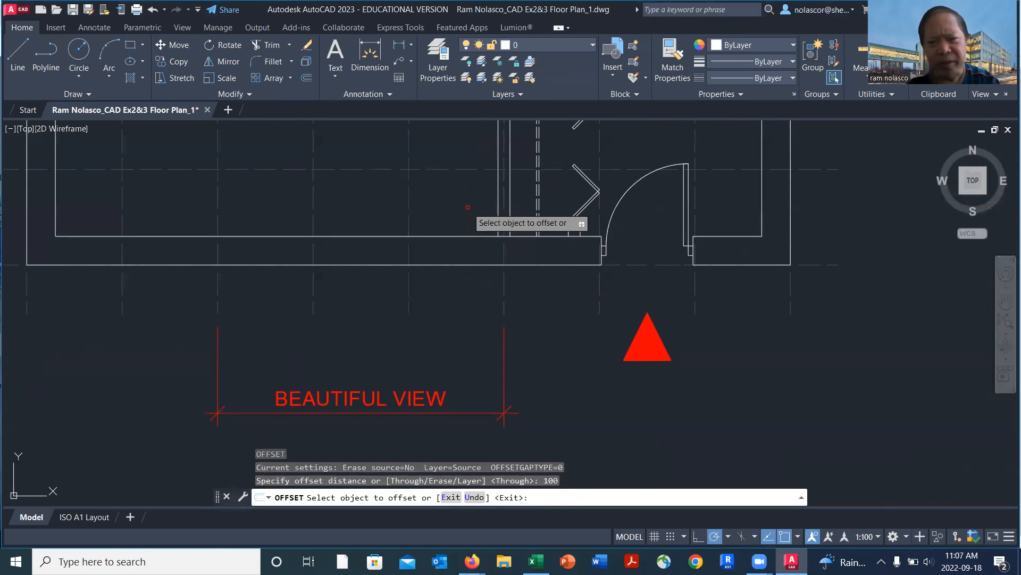
{"action": "left_click", "coordinate": [499, 204]}
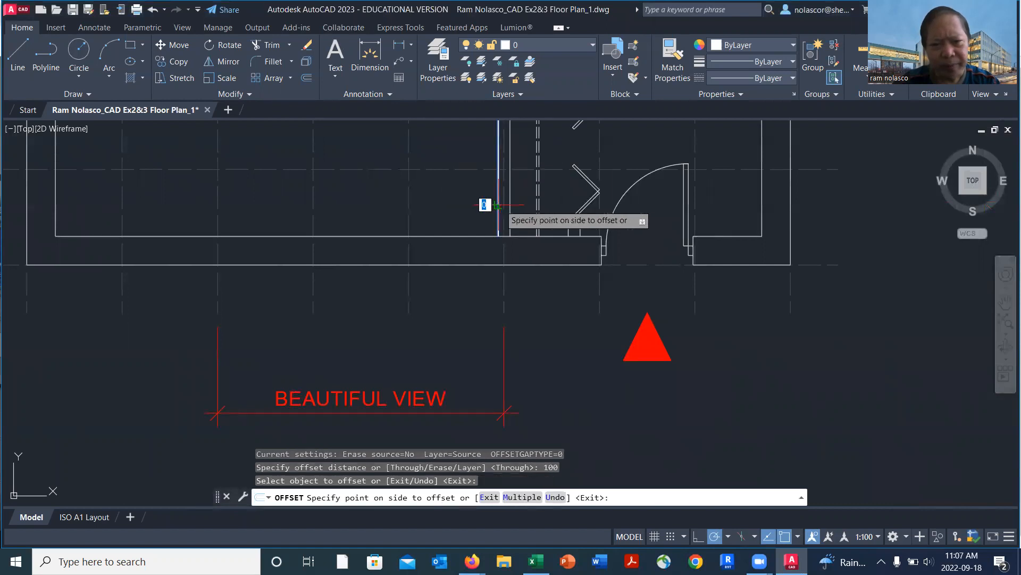
{"action": "left_click", "coordinate": [464, 225]}
{"action": "scroll", "coordinate": [495, 239], "scroll_direction": "up", "scroll_amount": 6}
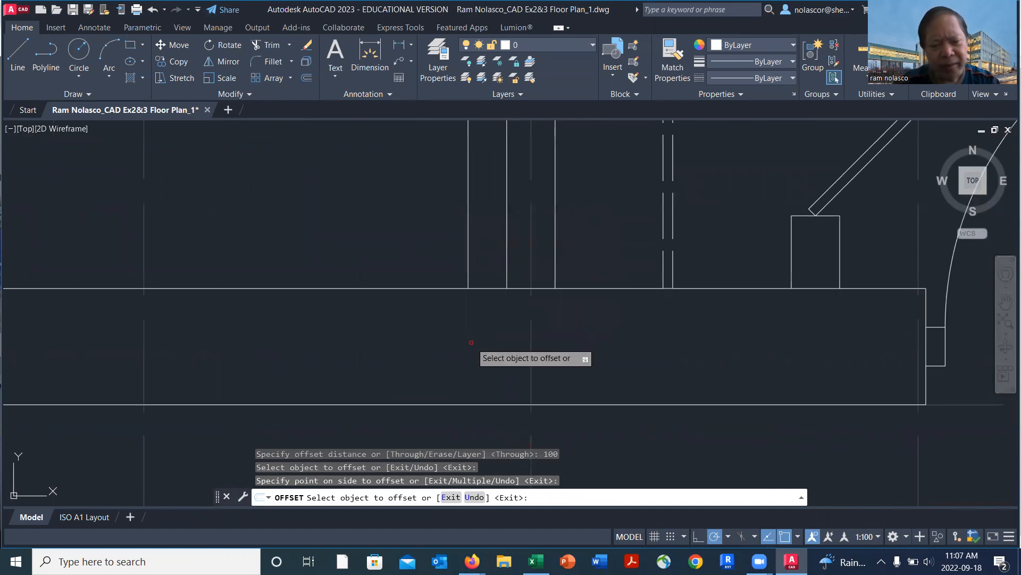
{"action": "key", "text": "Return"}
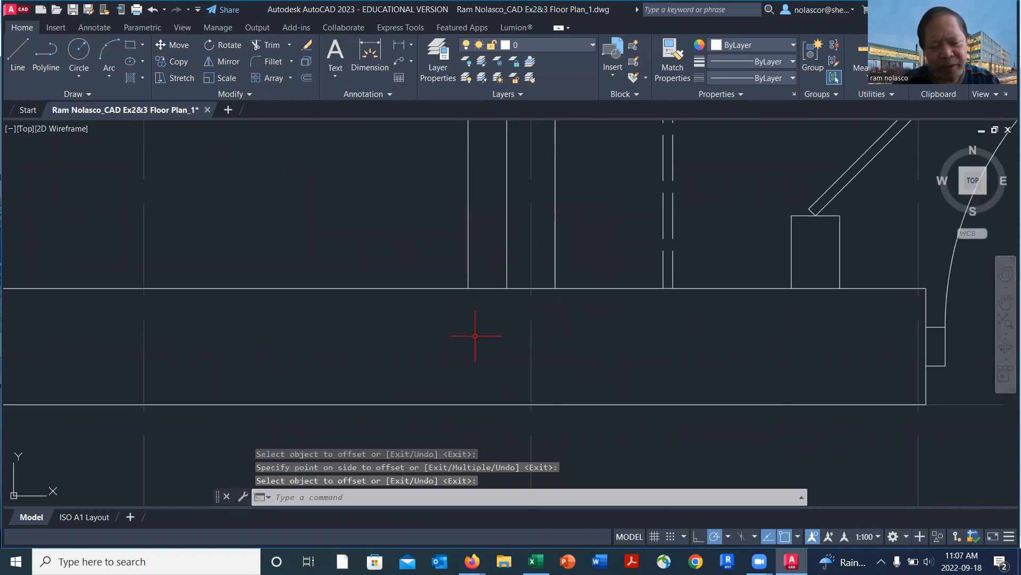
- Extend the offset line to the outer face of the lower exterior wall and trim its portion just inside the room
{"action": "type", "text": "tr"}
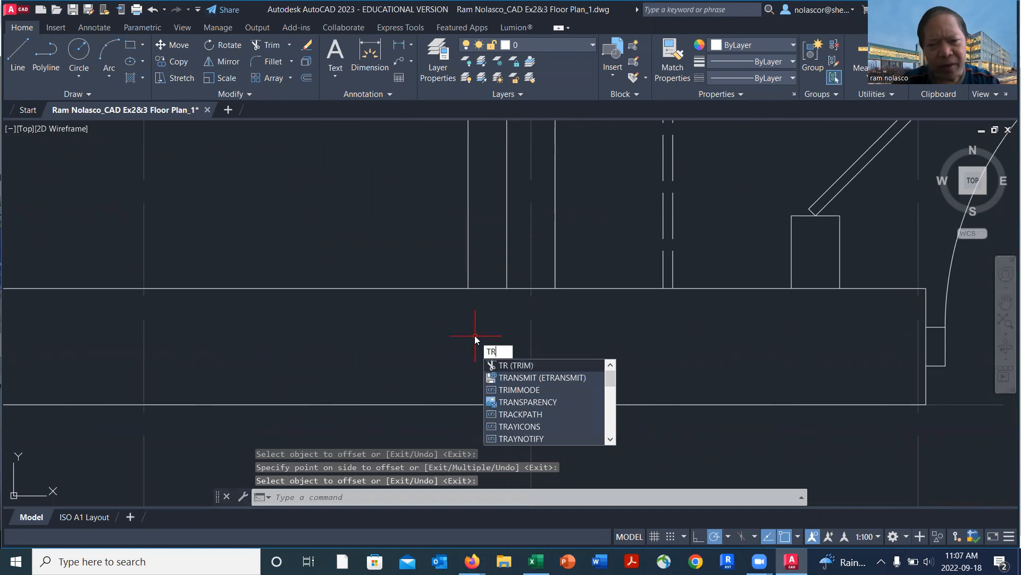
{"action": "key", "text": "Return"}
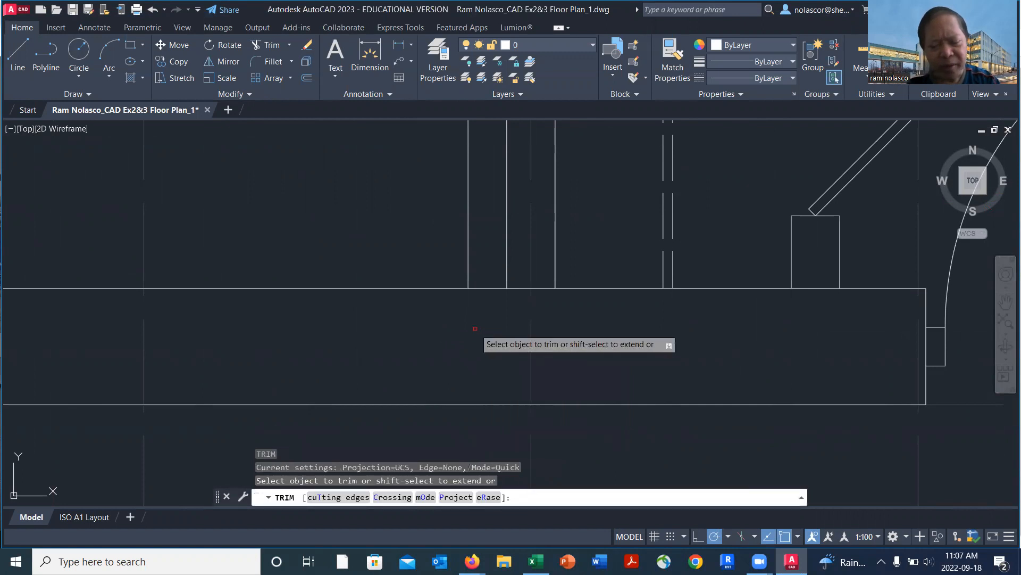
{"action": "left_click", "coordinate": [468, 264]}
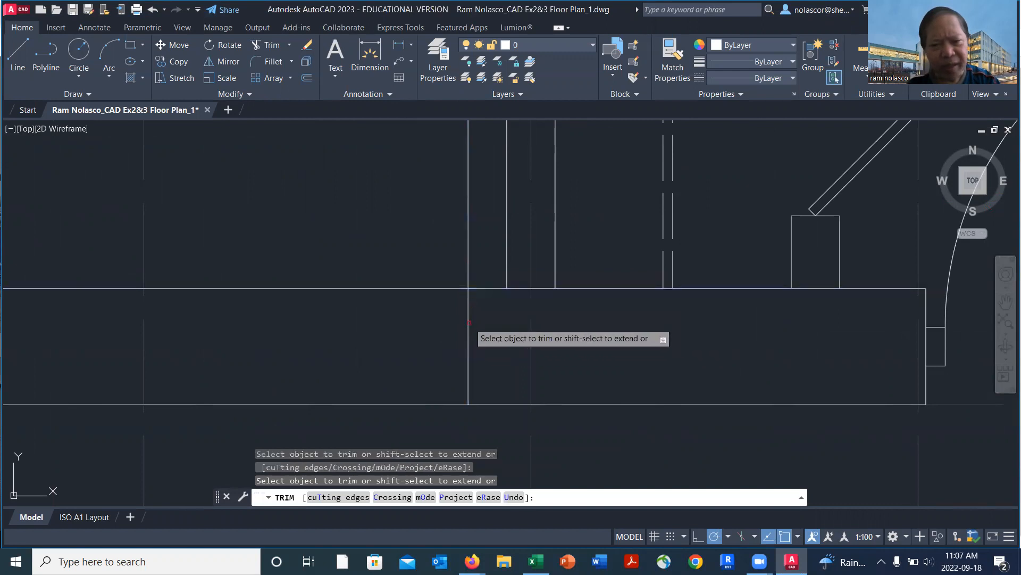
{"action": "scroll", "coordinate": [501, 334], "scroll_direction": "down", "scroll_amount": 2}
{"action": "middle_click_drag", "start_coordinate": [512, 329], "coordinate": [702, 233]}
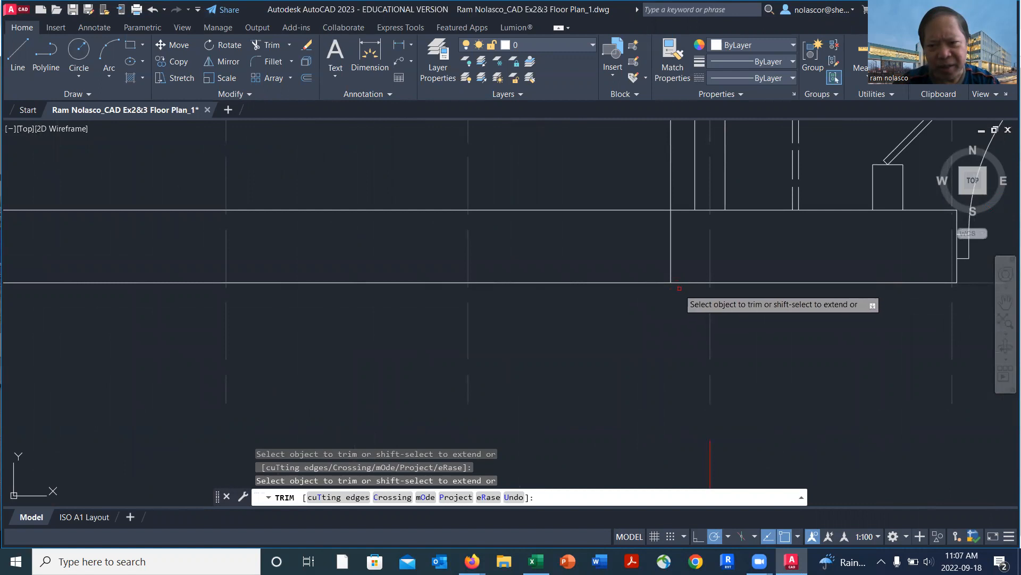
{"action": "scroll", "coordinate": [642, 305], "scroll_direction": "down", "scroll_amount": 2}
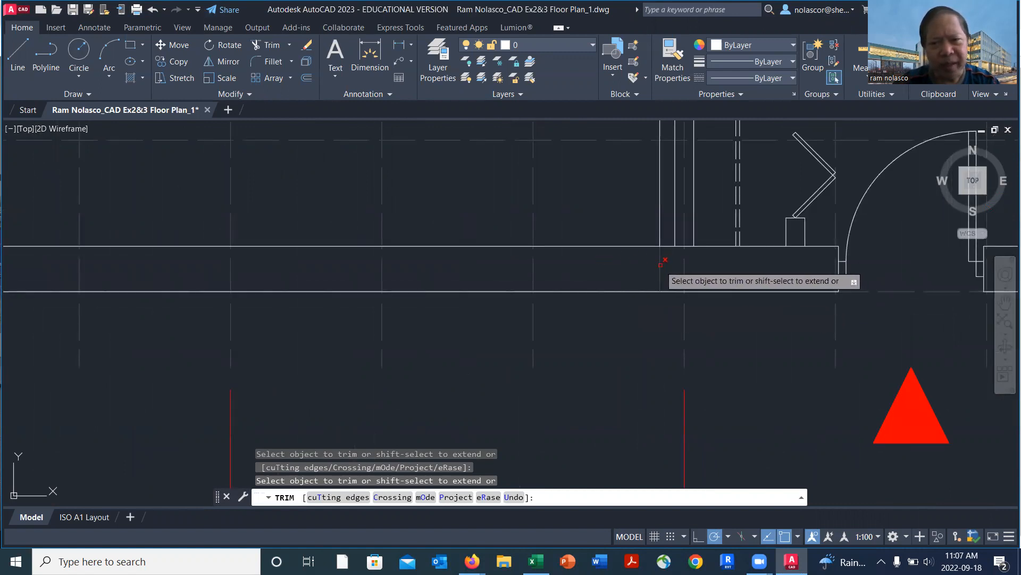
{"action": "scroll", "coordinate": [646, 269], "scroll_direction": "down", "scroll_amount": 2}
{"action": "left_click", "coordinate": [646, 227]}
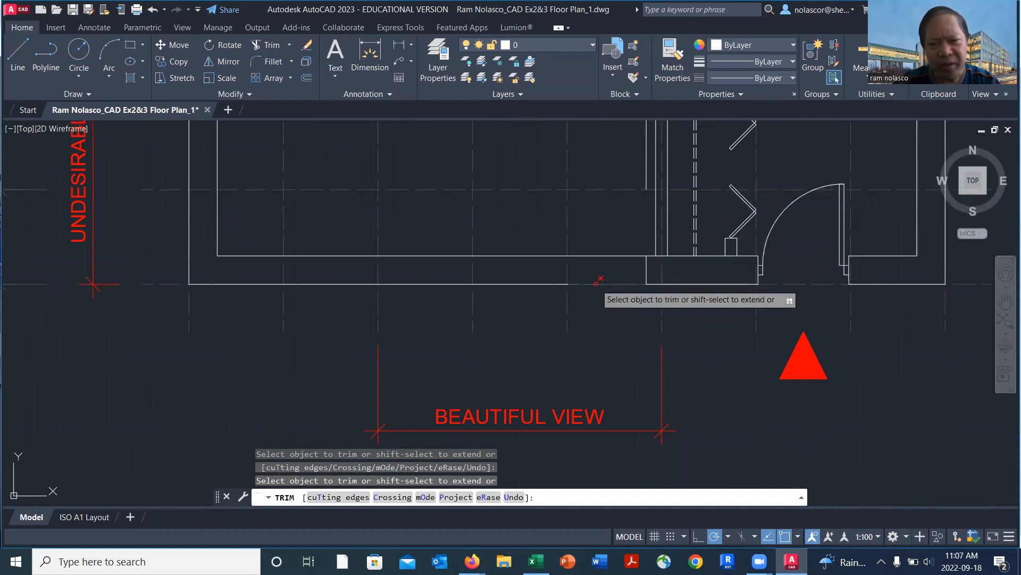
{"action": "key", "text": "Return"}
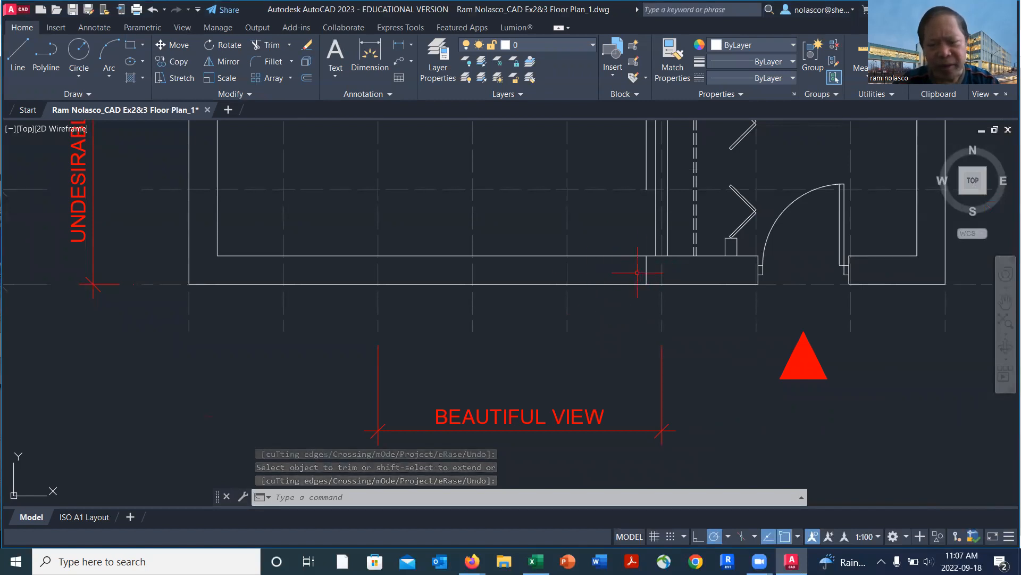
- Offset the new line across the lower exterior wall by 50 to the left for the window frame
{"action": "scroll", "coordinate": [637, 269], "scroll_direction": "up", "scroll_amount": 2}
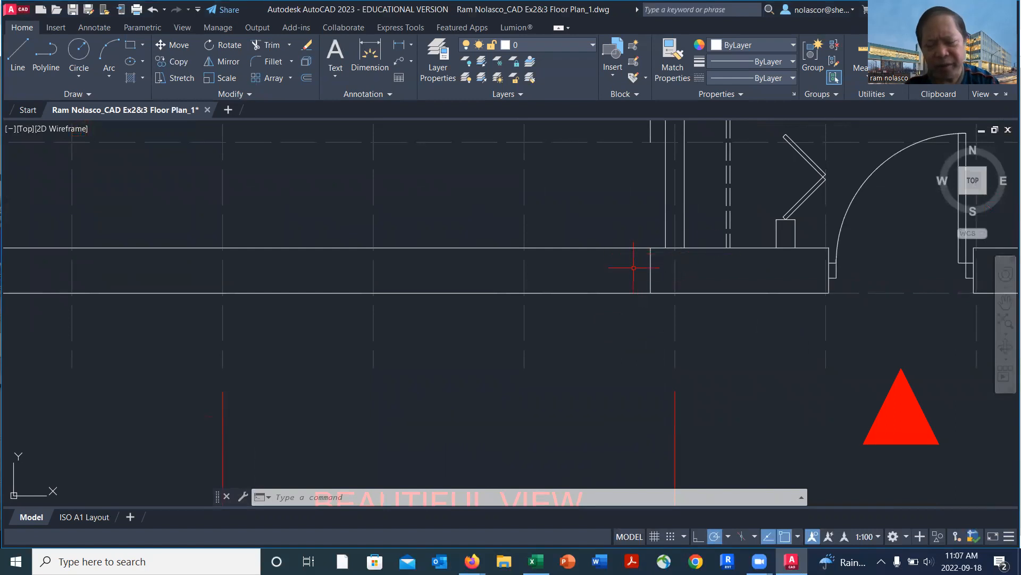
{"action": "type", "text": "o"}
{"action": "key", "text": "Return"}
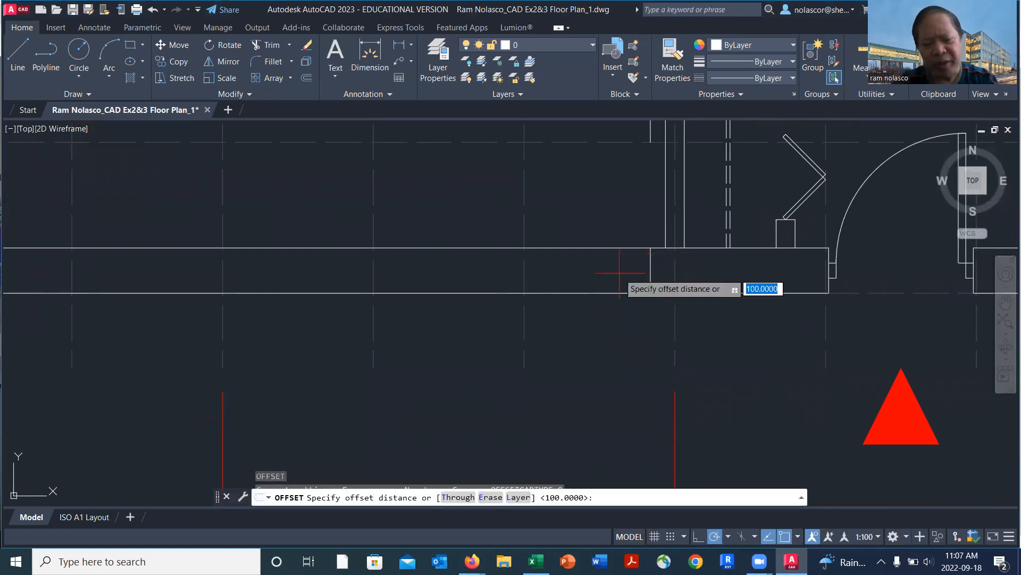
{"action": "type", "text": "50"}
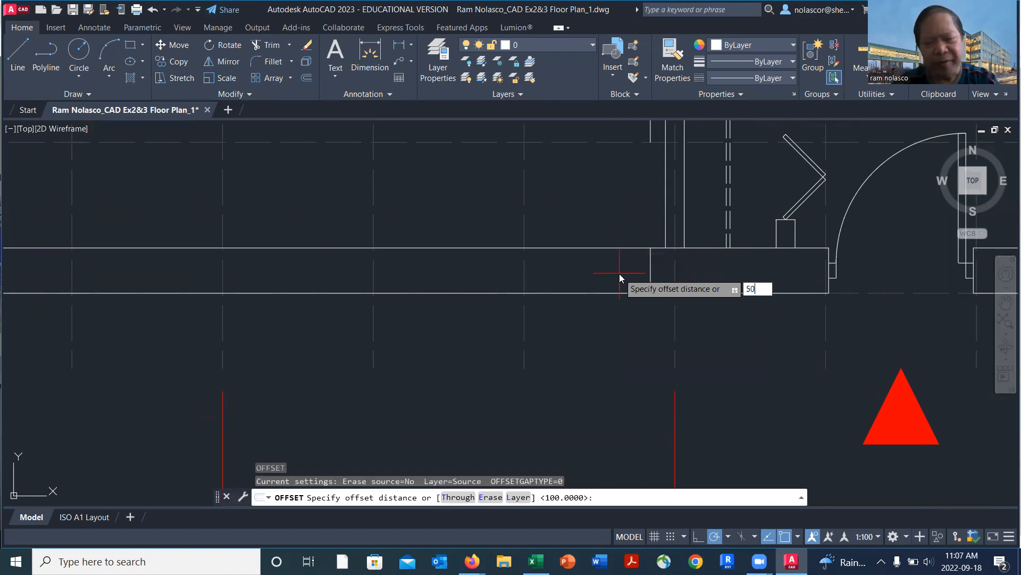
{"action": "key", "text": "Return"}
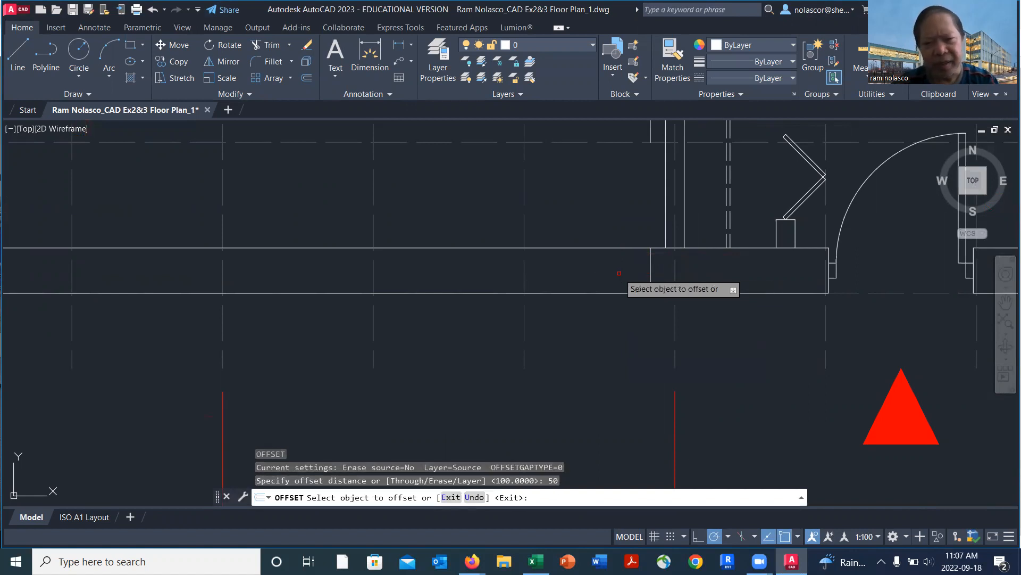
{"action": "left_click", "coordinate": [649, 271]}
{"action": "left_click", "coordinate": [621, 273]}
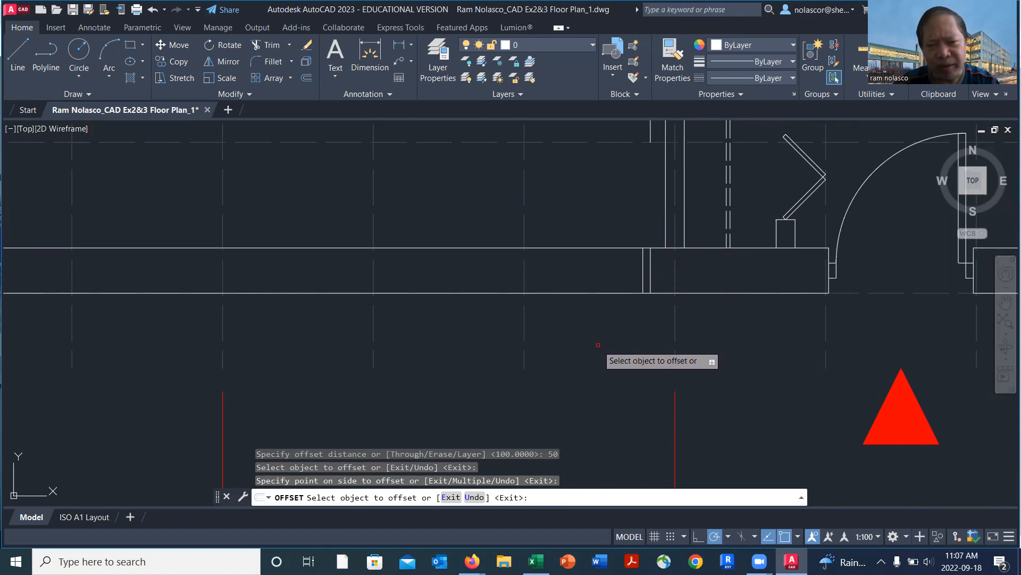
{"action": "key", "text": "Return"}
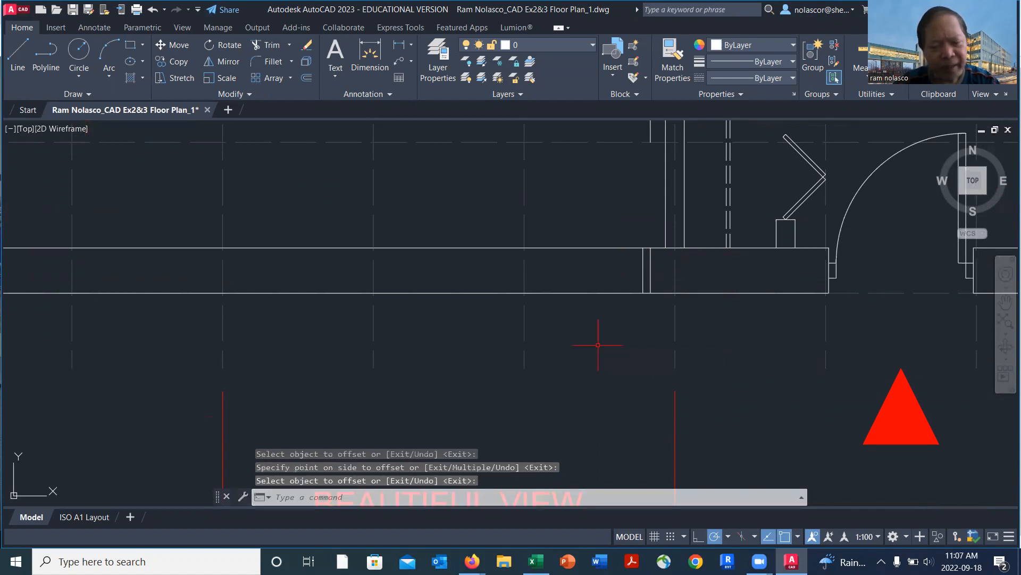
- Offset the inner frame line by 1200 to the left within the wall to mark the first window pane's width
{"action": "key", "text": "Return"}
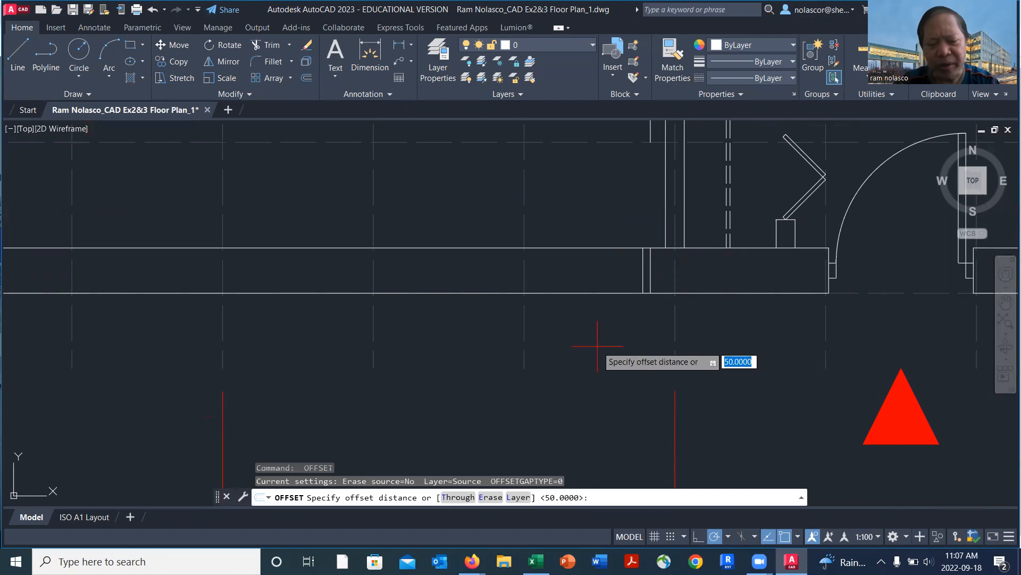
{"action": "type", "text": "1200"}
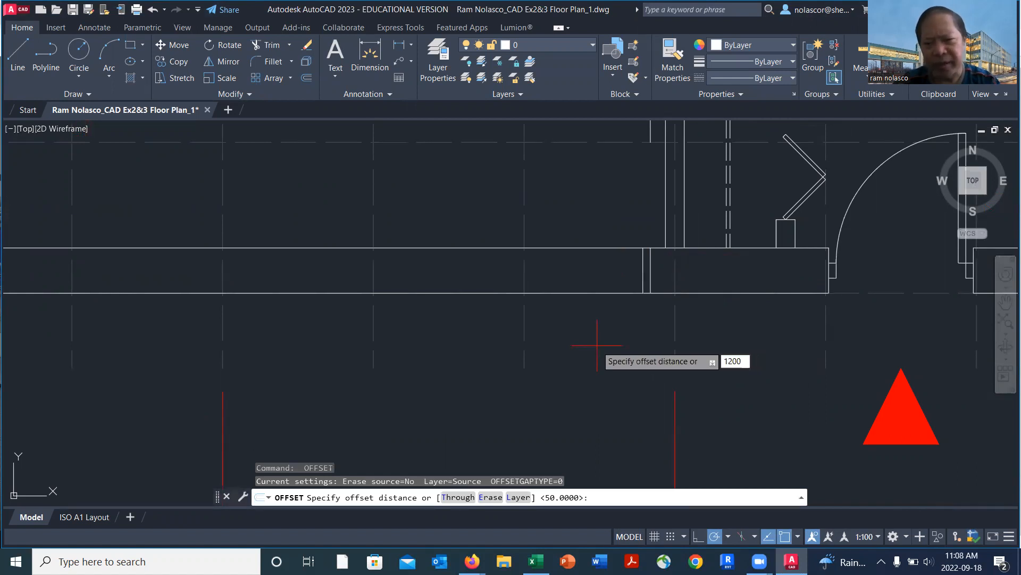
{"action": "key", "text": "Return"}
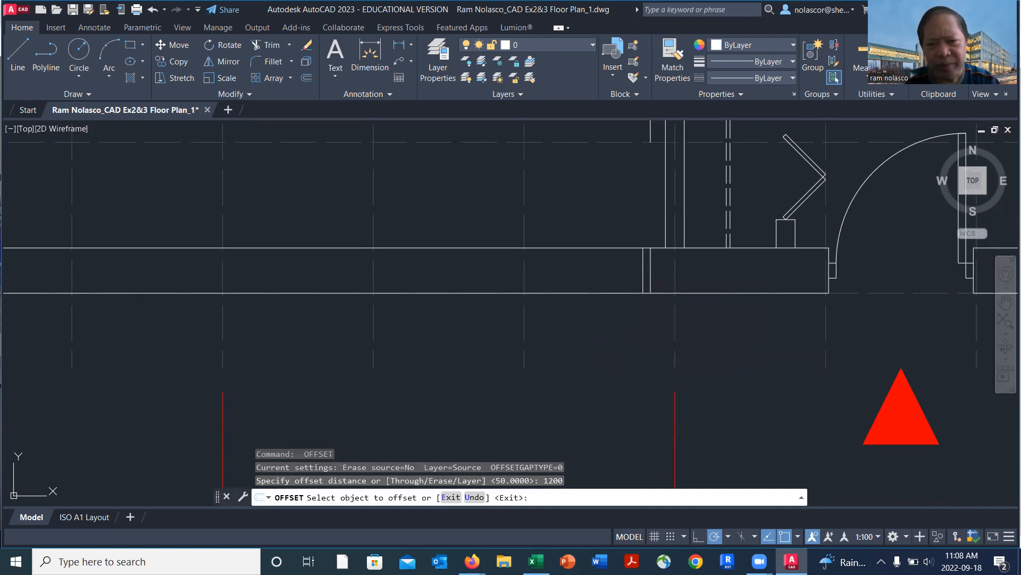
{"action": "left_click", "coordinate": [643, 271]}
{"action": "left_click", "coordinate": [492, 265]}
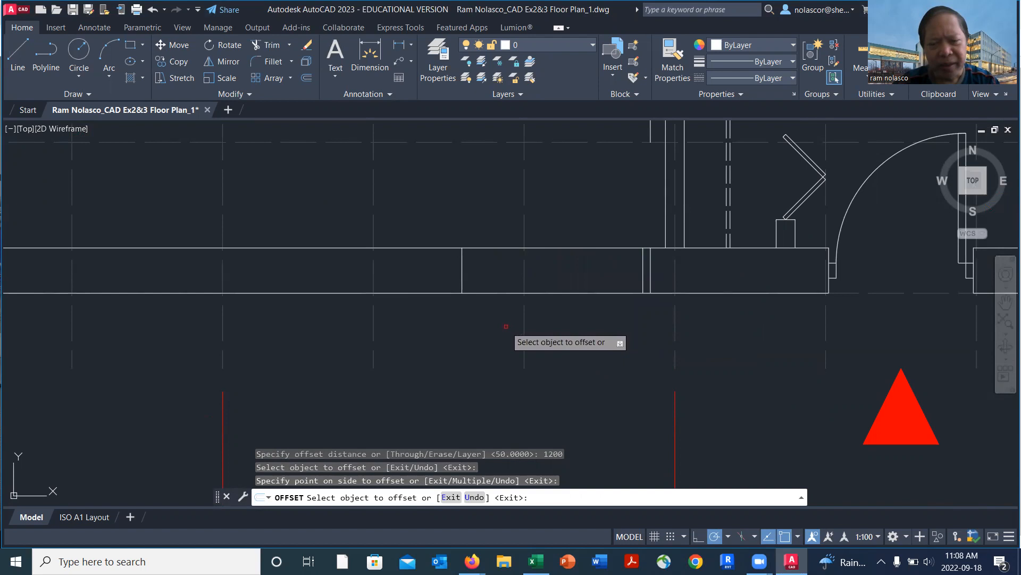
{"action": "key", "text": "Return"}
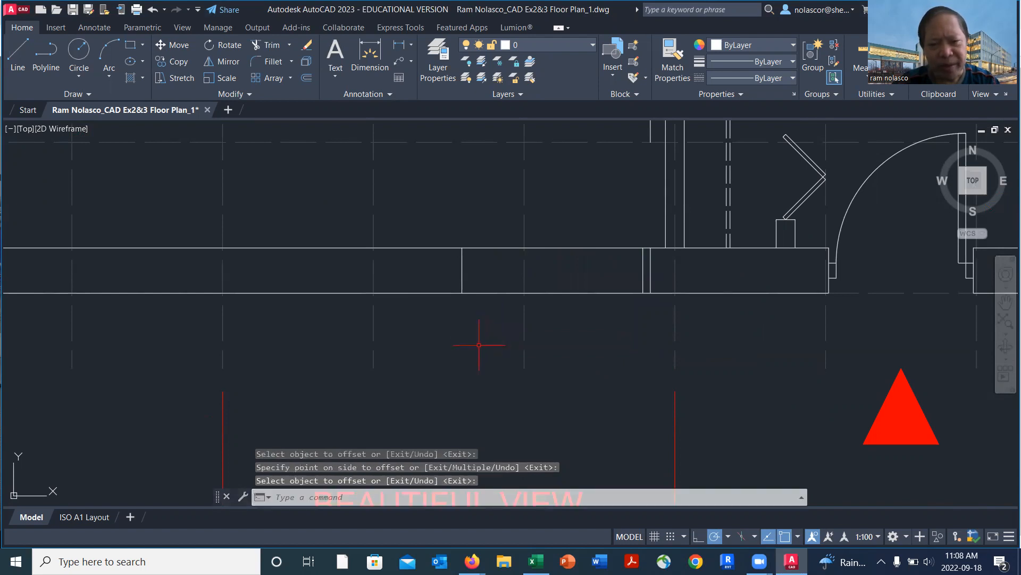
- Offset the left end line of the first window pane by 50 to the left for the window frame
{"action": "key", "text": "Return"}
{"action": "type", "text": "50"}
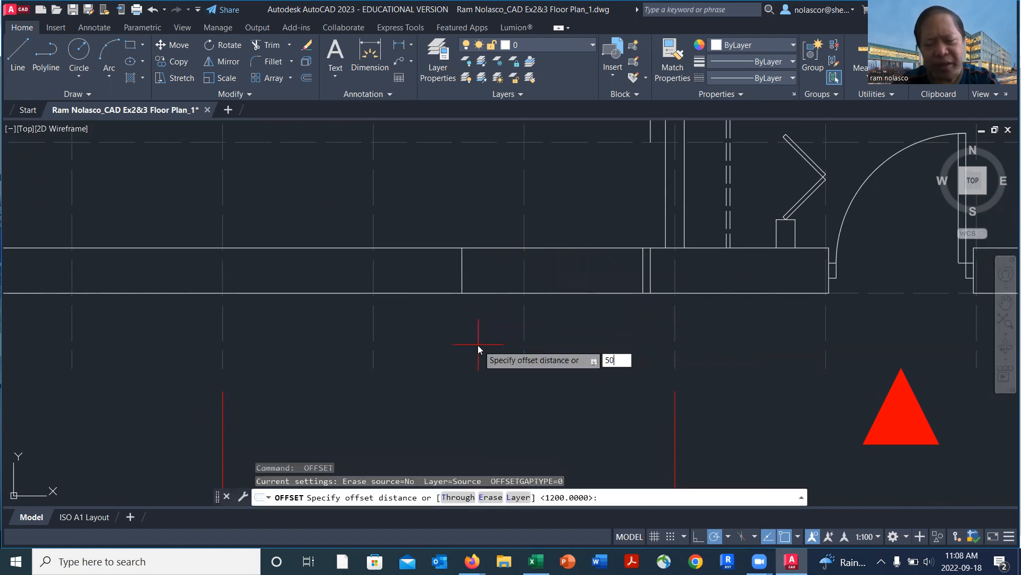
{"action": "key", "text": "Return"}
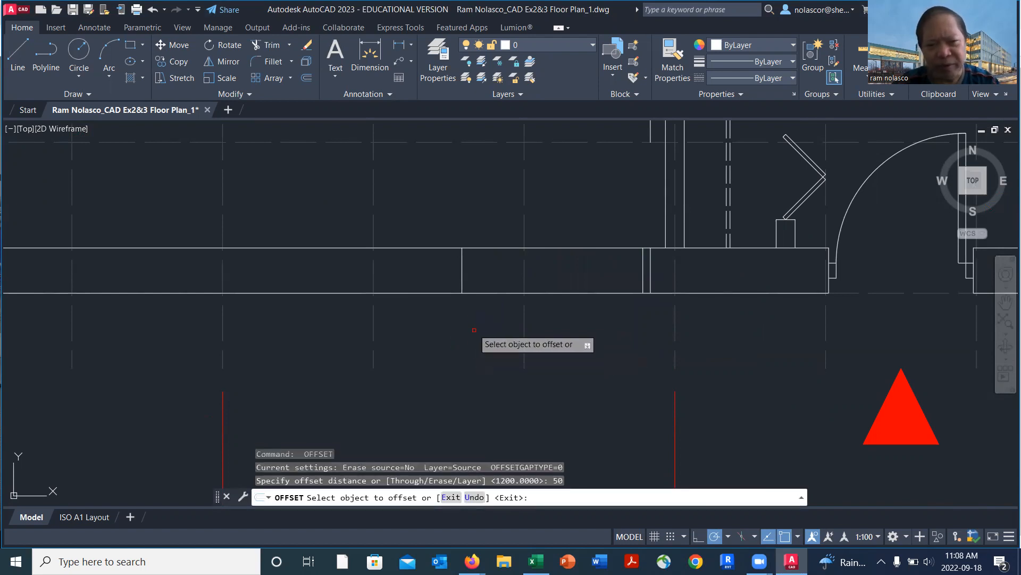
{"action": "left_click", "coordinate": [462, 270]}
{"action": "left_click", "coordinate": [431, 270]}
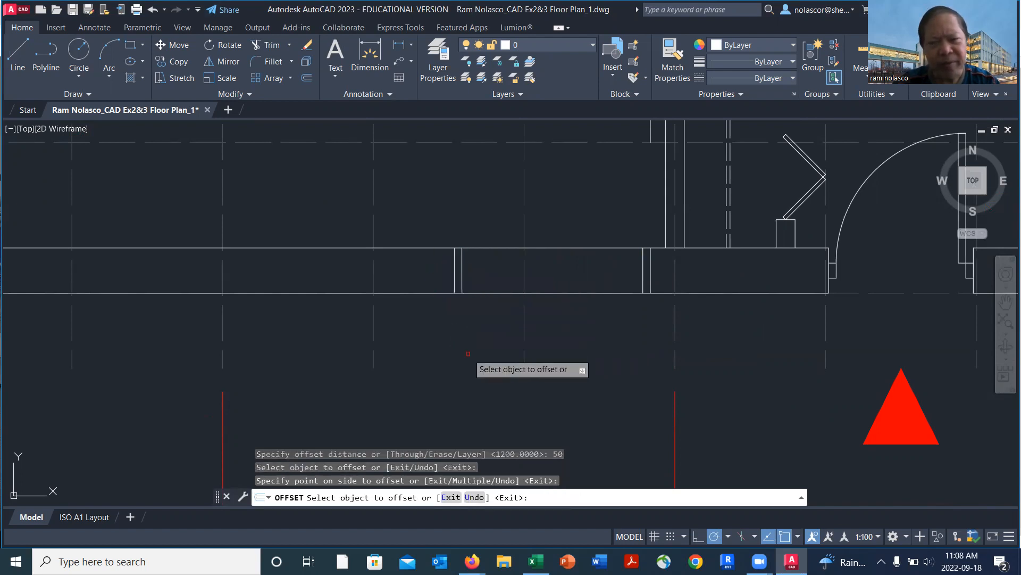
{"action": "key", "text": "Return"}
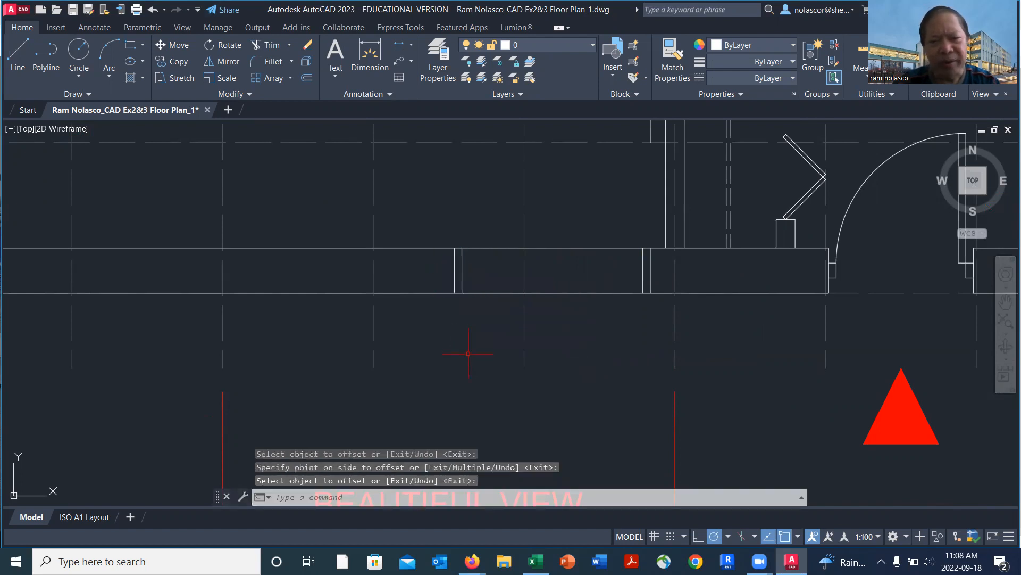
- Draw a horizontal line through the pane between the midpoints of the two inner frame lines
{"action": "middle_click_drag", "start_coordinate": [491, 336], "coordinate": [542, 330]}
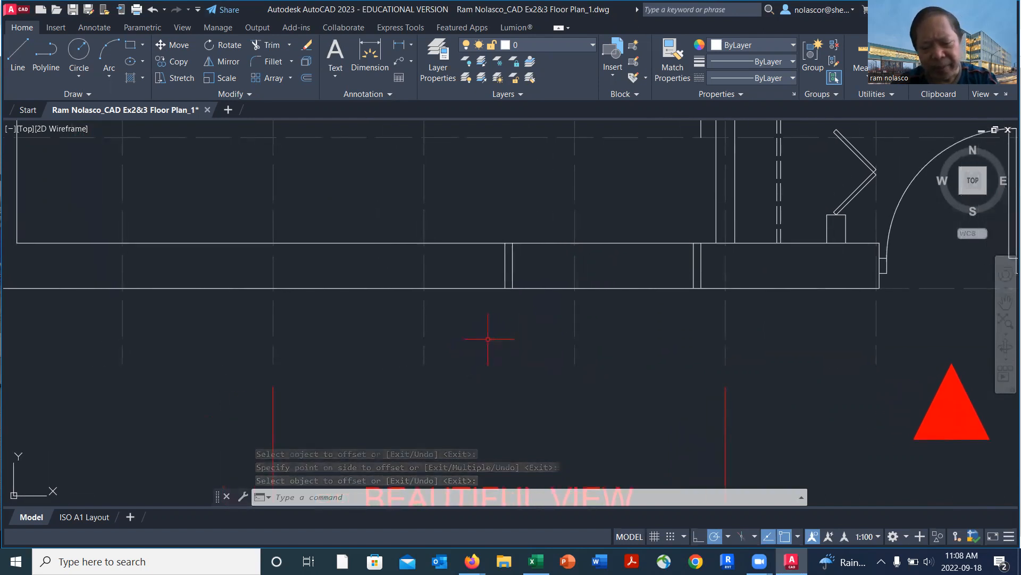
{"action": "type", "text": "l"}
{"action": "key", "text": "Return"}
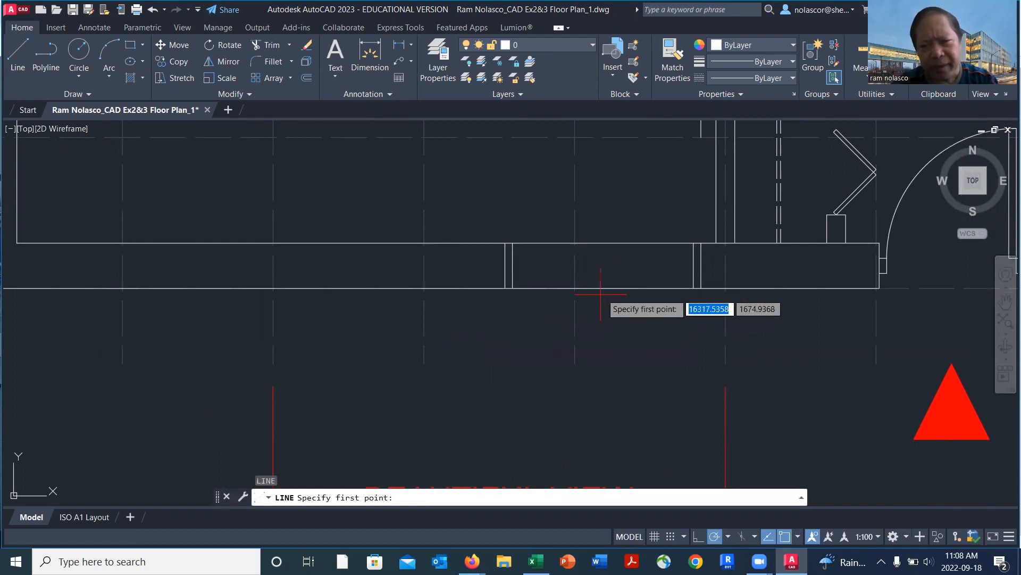
{"action": "left_click", "coordinate": [694, 265]}
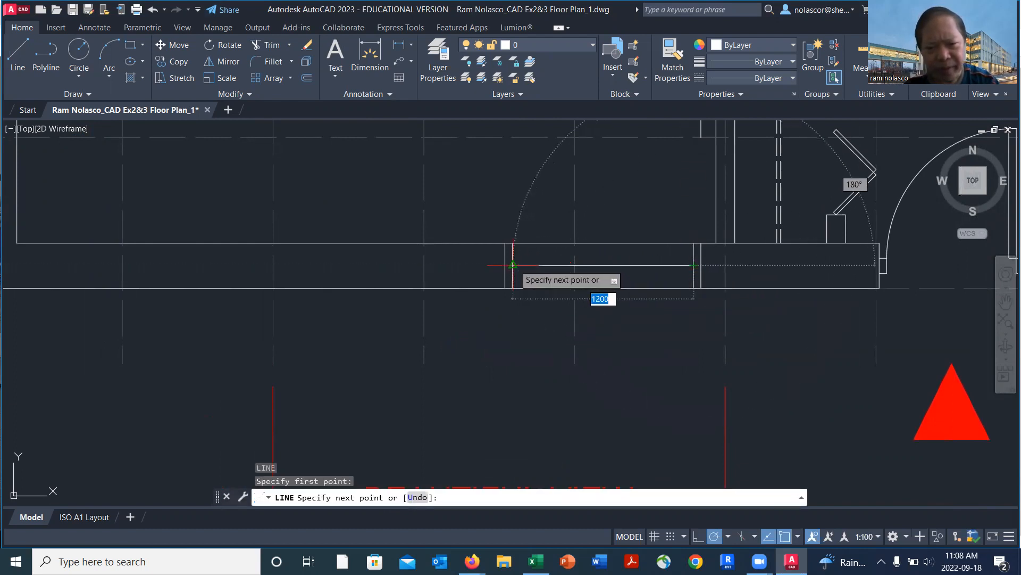
{"action": "left_click", "coordinate": [513, 265]}
{"action": "key", "text": "Return"}
- Offset the pane's centre line by 50 to both sides, towards the room and towards the outside
{"action": "scroll", "coordinate": [619, 263], "scroll_direction": "up", "scroll_amount": 2}
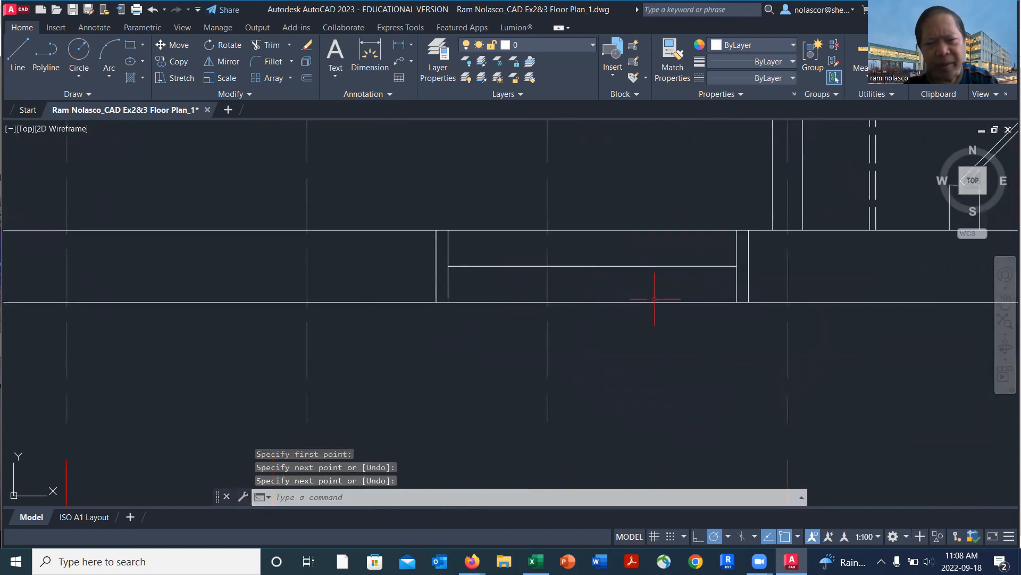
{"action": "type", "text": "o"}
{"action": "key", "text": "Return"}
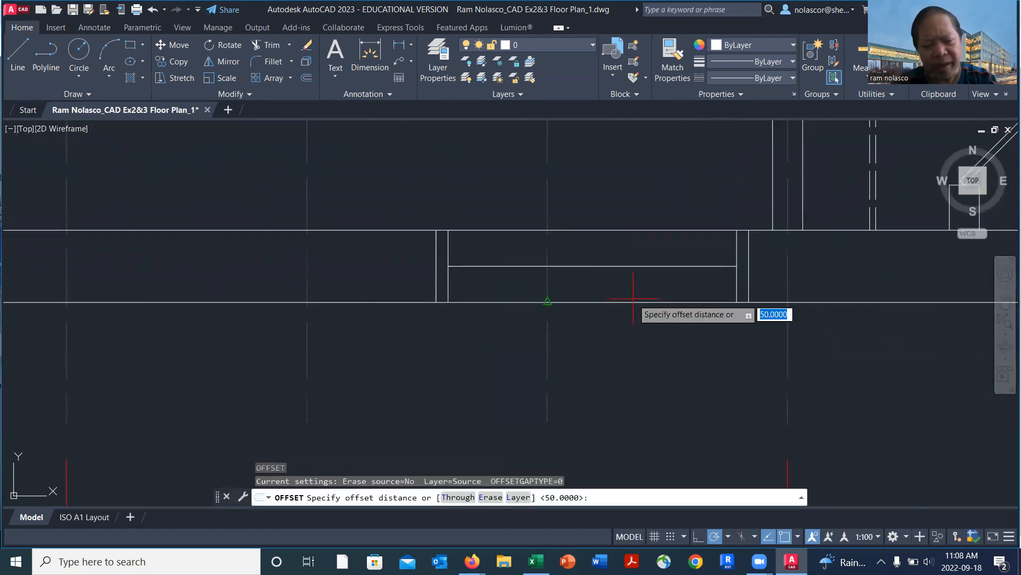
{"action": "type", "text": "50"}
{"action": "key", "text": "Return"}
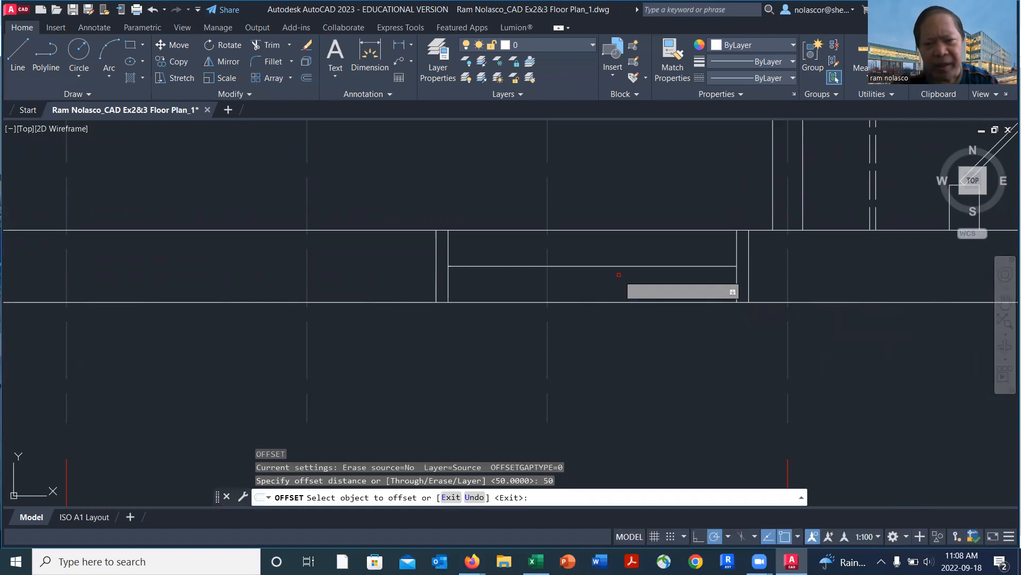
{"action": "left_click", "coordinate": [622, 264]}
{"action": "left_click", "coordinate": [619, 253]}
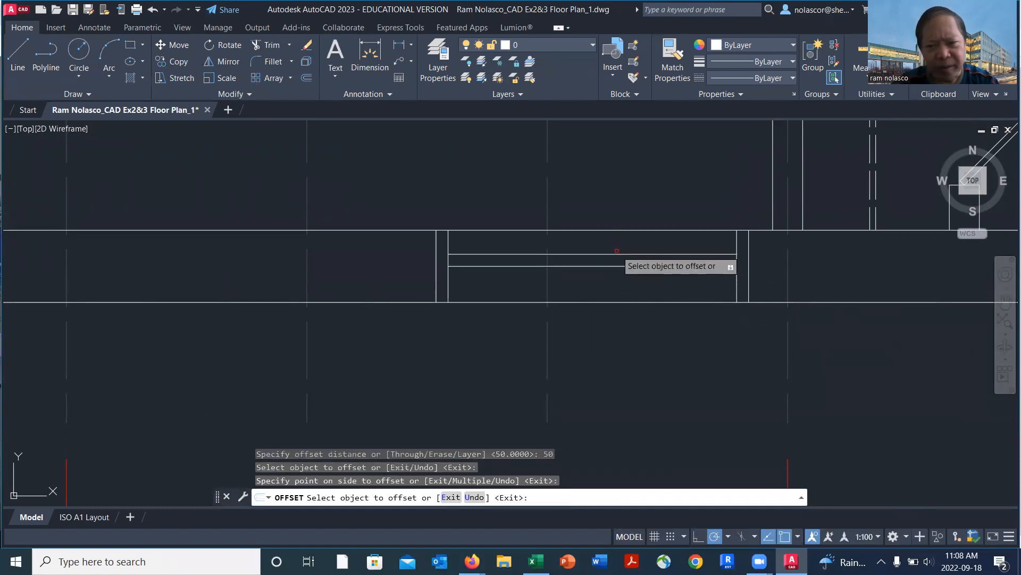
{"action": "left_click", "coordinate": [614, 265]}
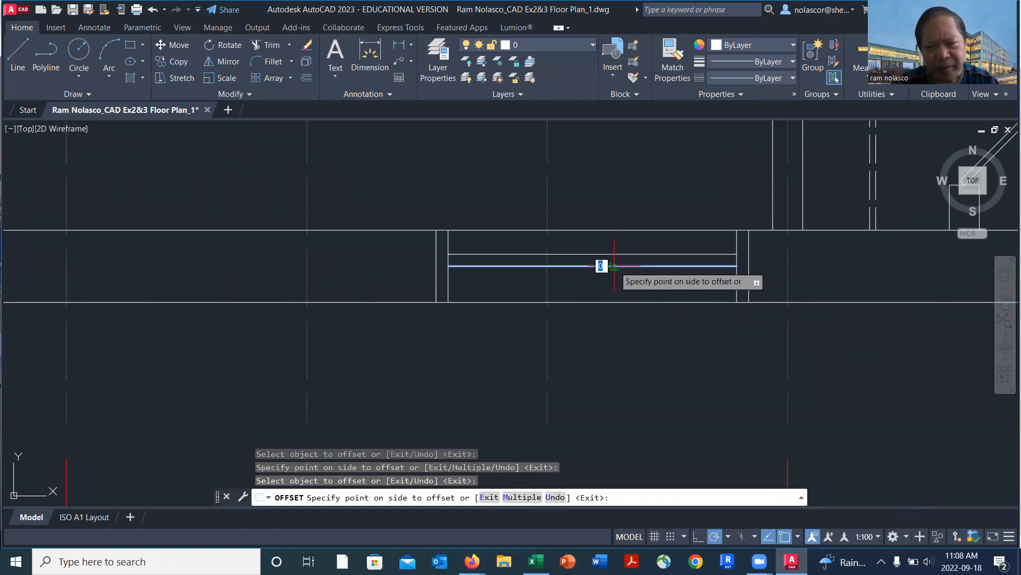
{"action": "left_click", "coordinate": [617, 275]}
{"action": "scroll", "coordinate": [718, 274], "scroll_direction": "up", "scroll_amount": 2}
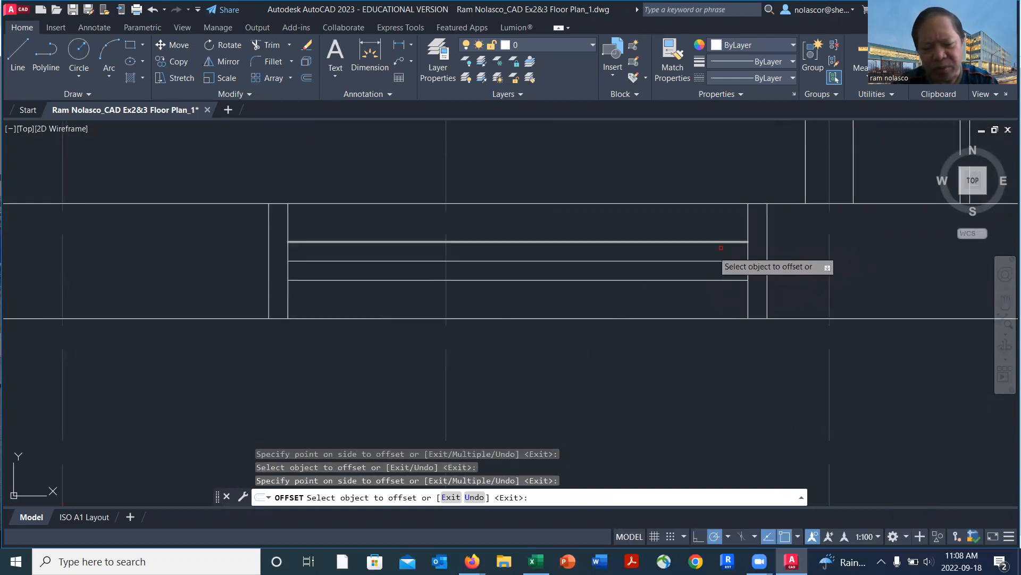
{"action": "key", "text": "Return"}
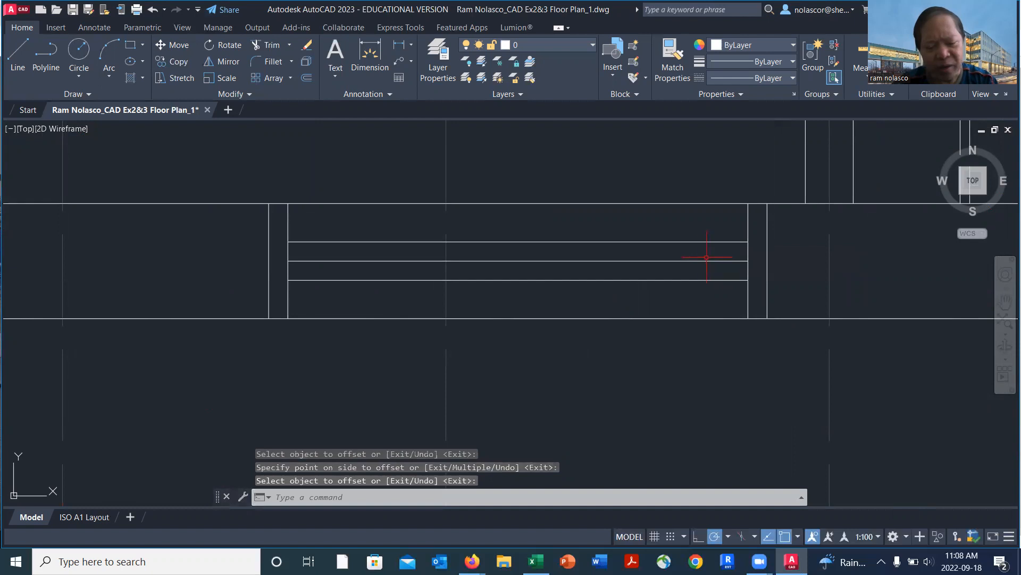
- Extend the two outer window lines to the right frame's outer edge and trim the adjoining wall lines and projecting frame ends
{"action": "type", "text": "tr"}
{"action": "key", "text": "Return"}
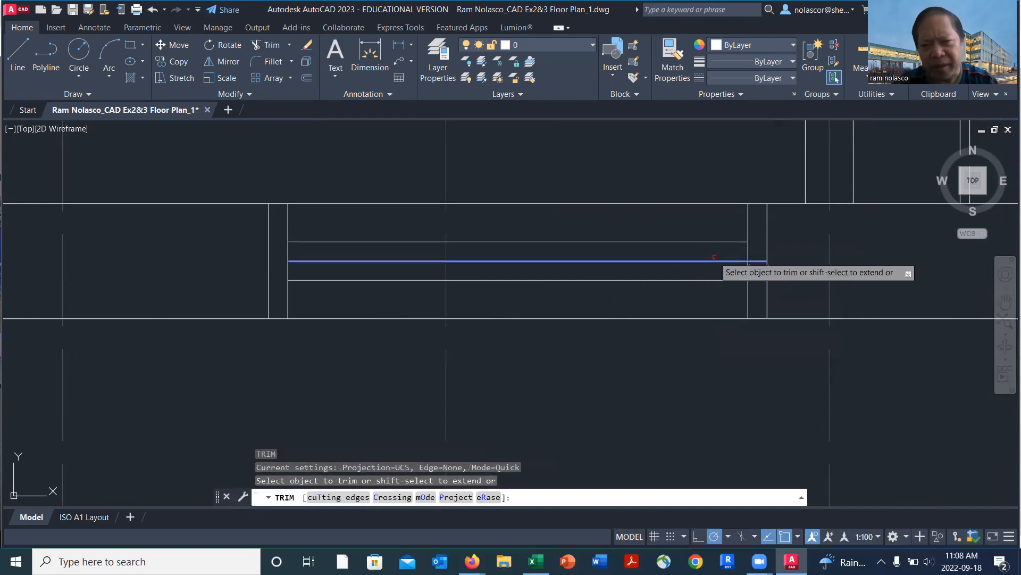
{"action": "left_click", "coordinate": [737, 241]}
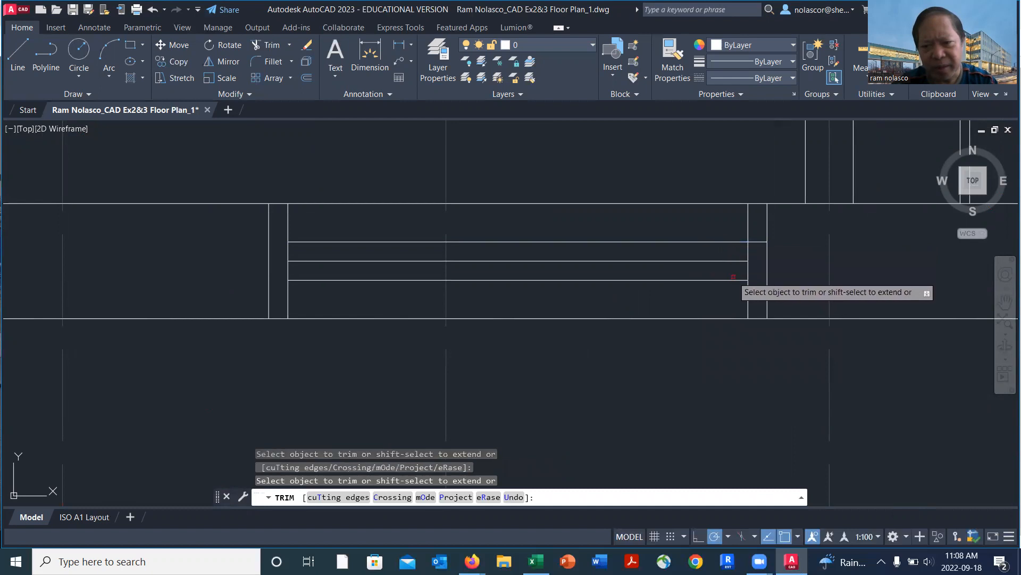
{"action": "left_click", "coordinate": [740, 277]}
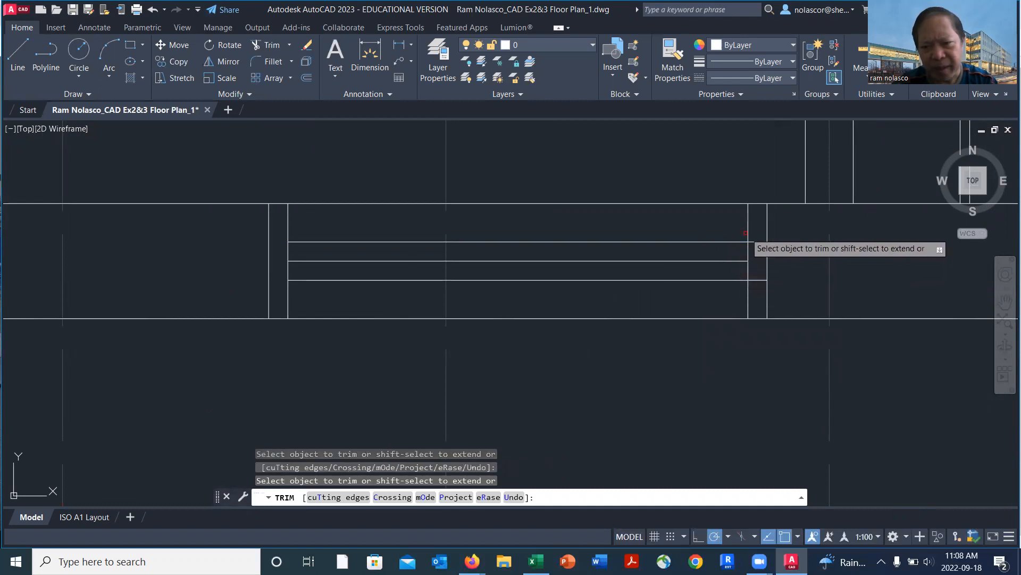
{"action": "left_click", "coordinate": [749, 205]}
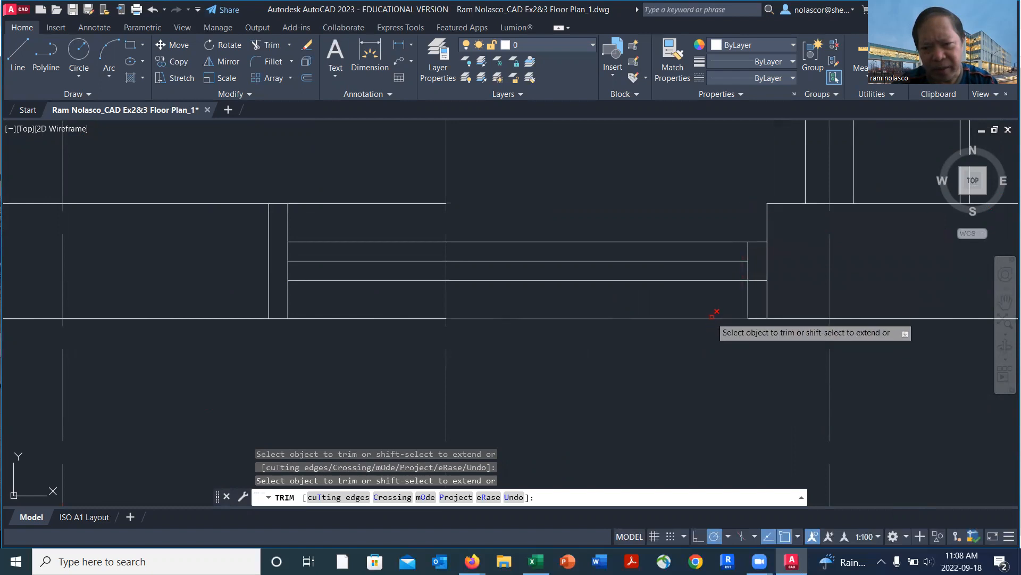
{"action": "left_click", "coordinate": [748, 298]}
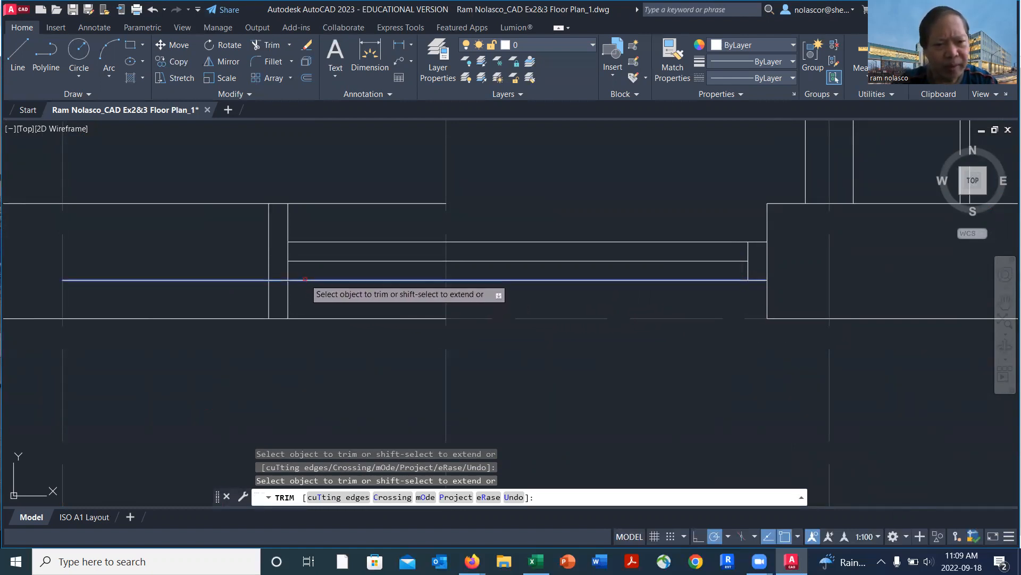
- Extend the outer window lines to the left frame's outer edge and trim the remaining wall lines and frame ends in the opening
{"action": "left_click", "coordinate": [306, 260], "text": "shift"}
{"action": "left_click", "coordinate": [307, 243], "text": "shift"}
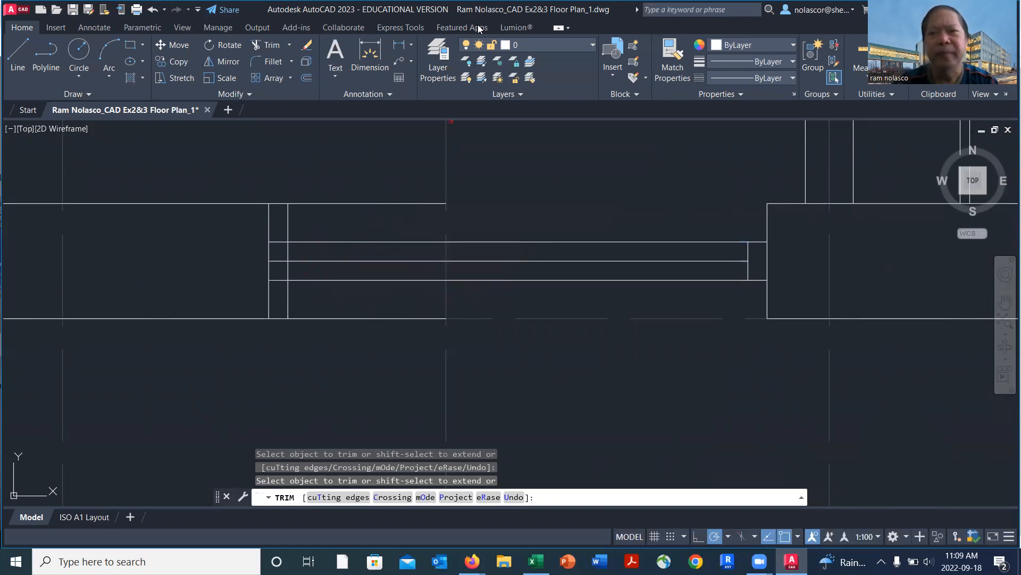
{"action": "left_click", "coordinate": [765, 28]}
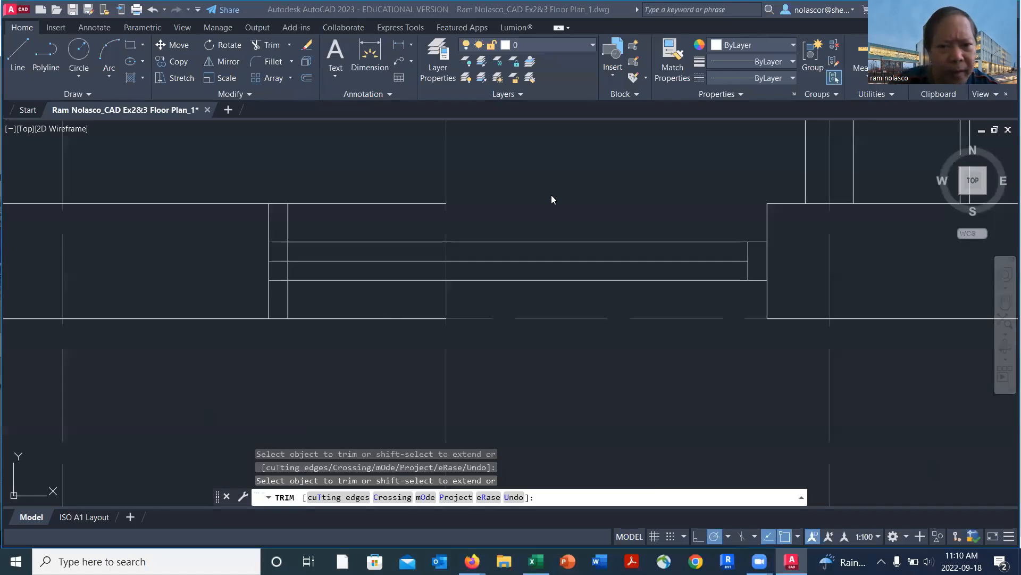
{"action": "left_click", "coordinate": [452, 216]}
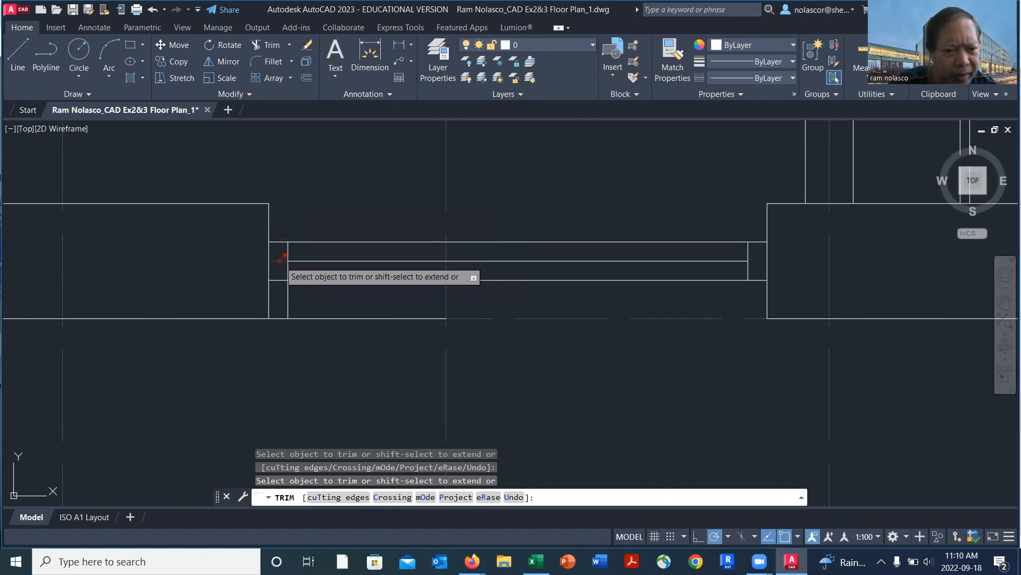
{"action": "left_click", "coordinate": [288, 295]}
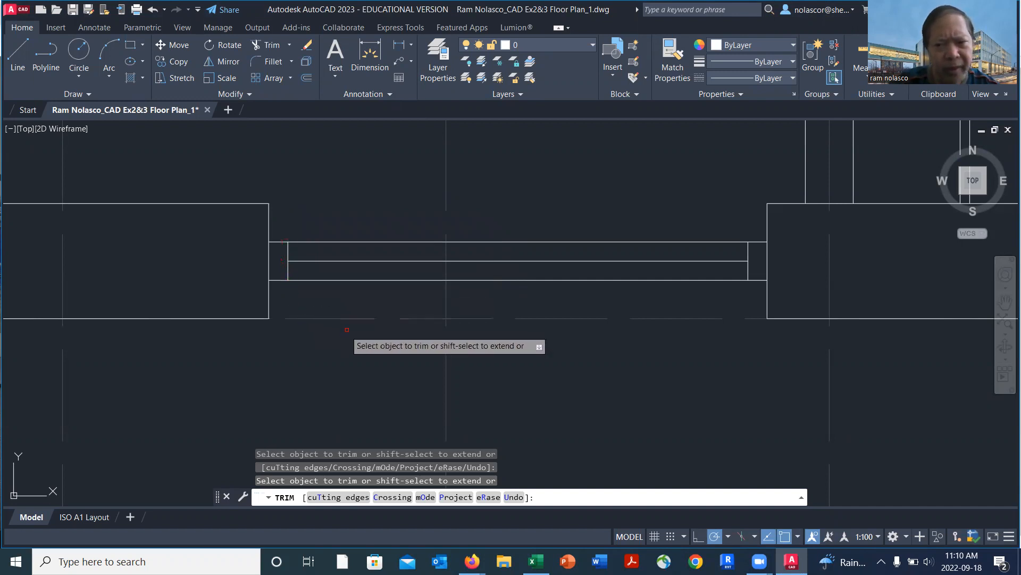
{"action": "scroll", "coordinate": [349, 308], "scroll_direction": "down", "scroll_amount": 2}
{"action": "mouse_move", "coordinate": [358, 339]}
{"action": "middle_mouse_down"}
{"action": "mouse_move", "coordinate": [498, 288]}
{"action": "mouse_move", "coordinate": [545, 256]}
{"action": "middle_mouse_up"}
{"action": "scroll", "coordinate": [488, 273], "scroll_direction": "down", "scroll_amount": 2}
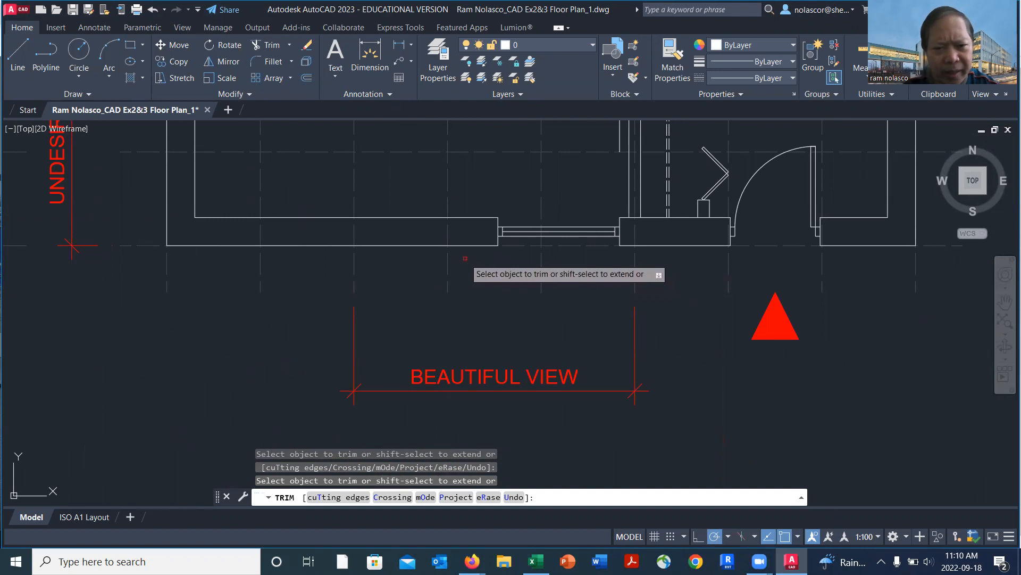
{"action": "key", "text": "Return"}
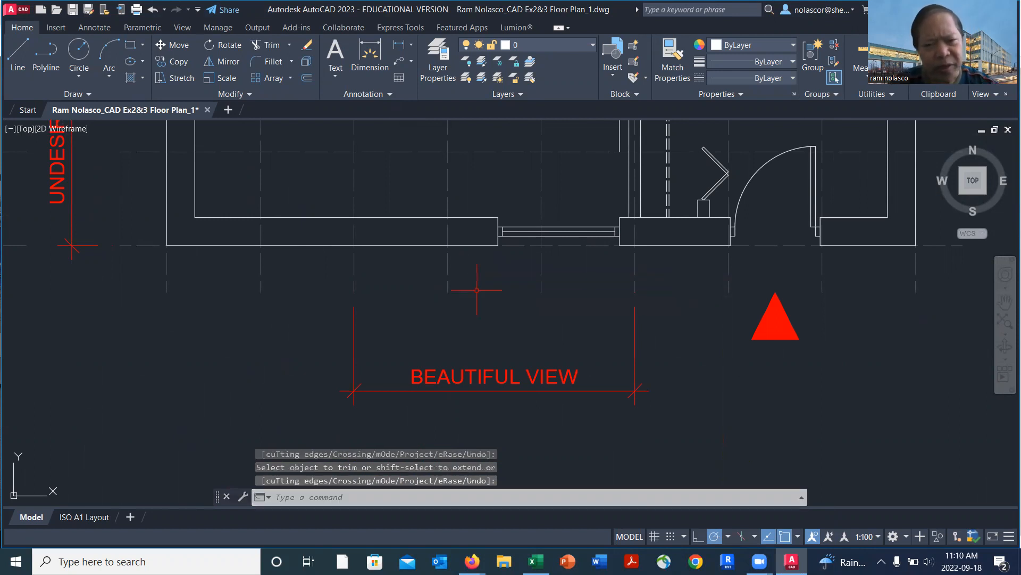
- Erase the inner and outer face lines of the lower exterior wall to the left of the window
{"action": "key", "text": "Return"}
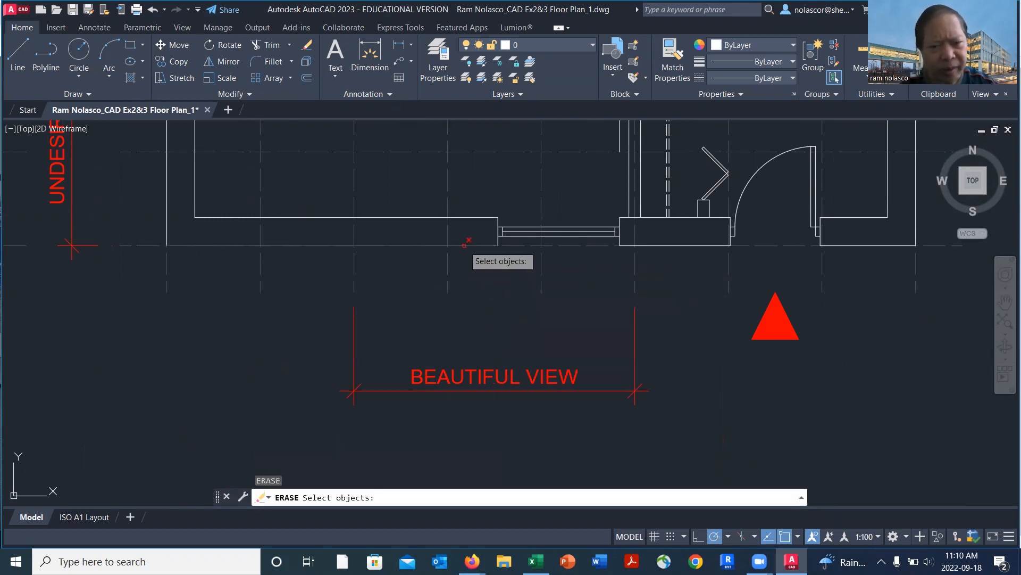
{"action": "left_click", "coordinate": [470, 245]}
{"action": "left_click", "coordinate": [457, 216]}
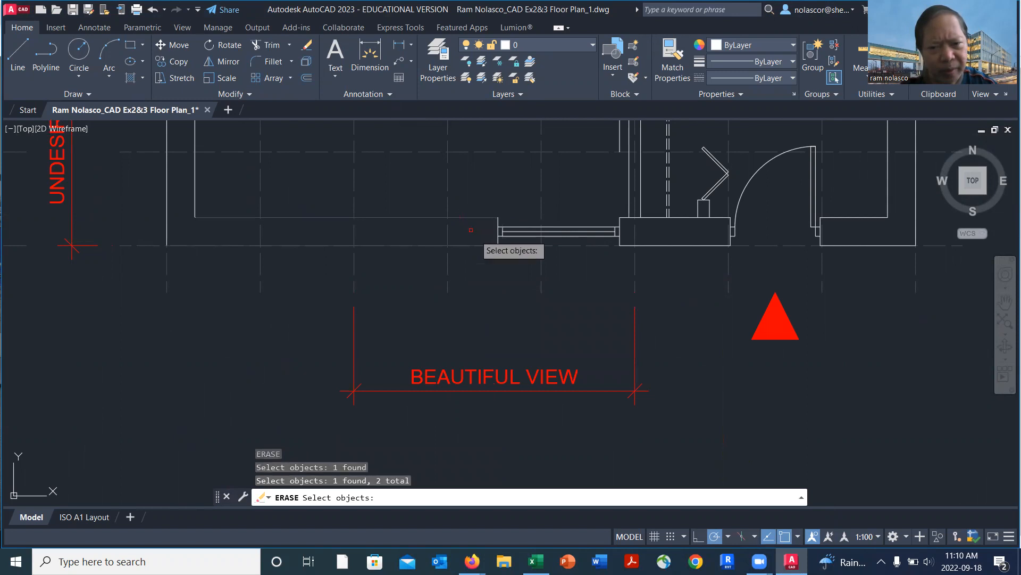
{"action": "scroll", "coordinate": [496, 240], "scroll_direction": "up", "scroll_amount": 5}
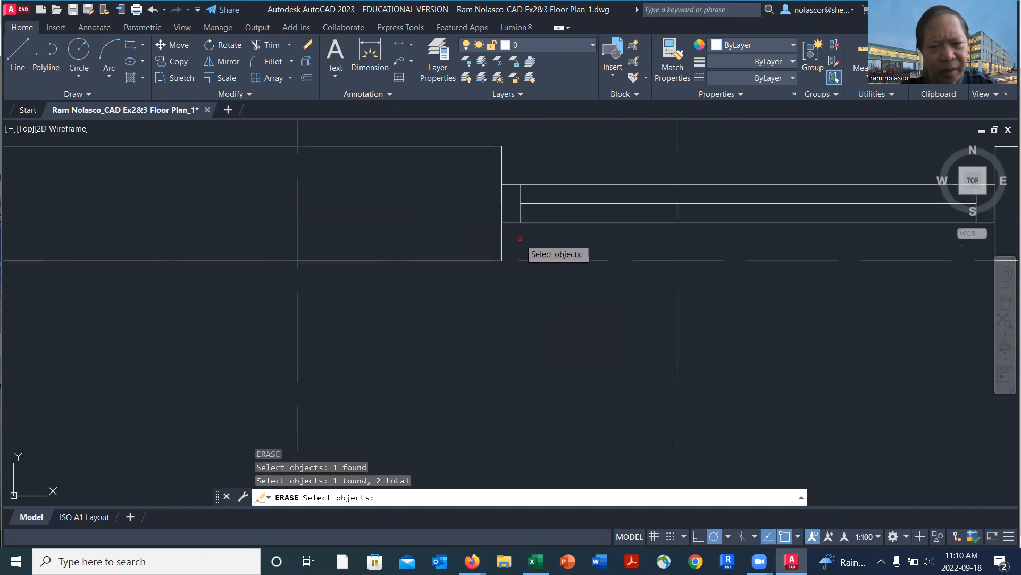
{"action": "key", "text": "Return"}
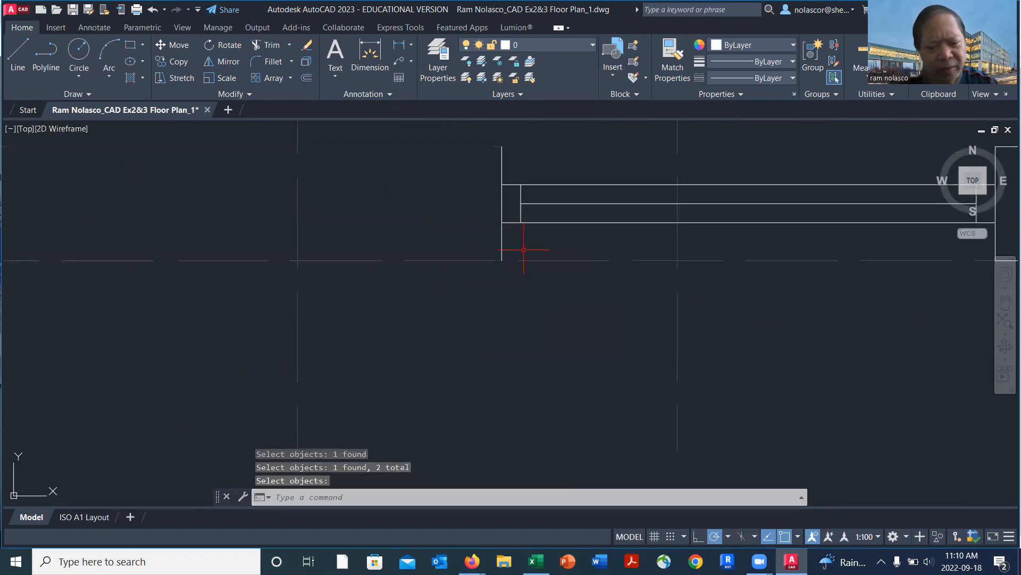
- Trim the ends of the left frame's outer line that project above and below the window
{"action": "type", "text": "tr"}
{"action": "key", "text": "Return"}
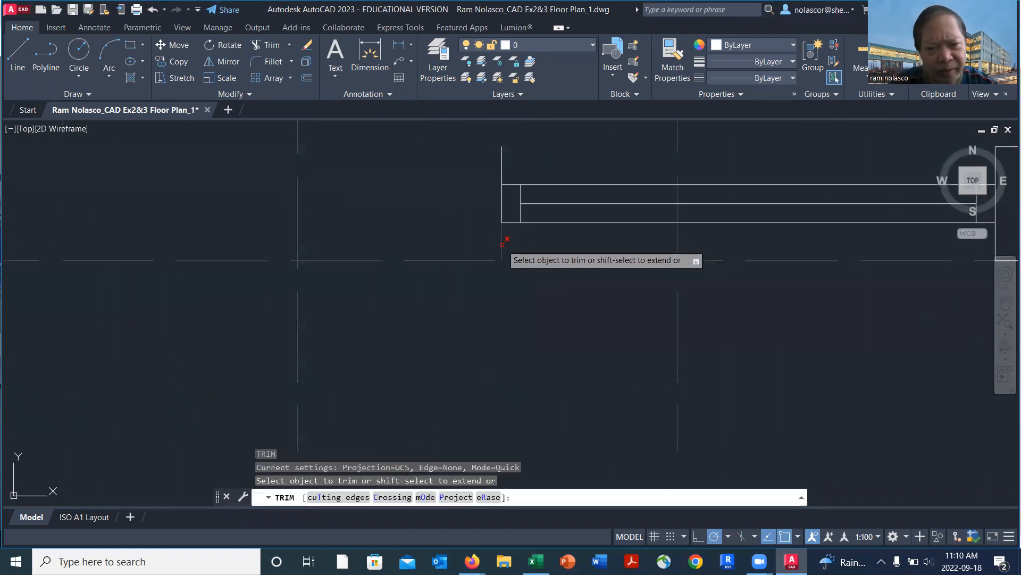
{"action": "key", "text": "Return"}
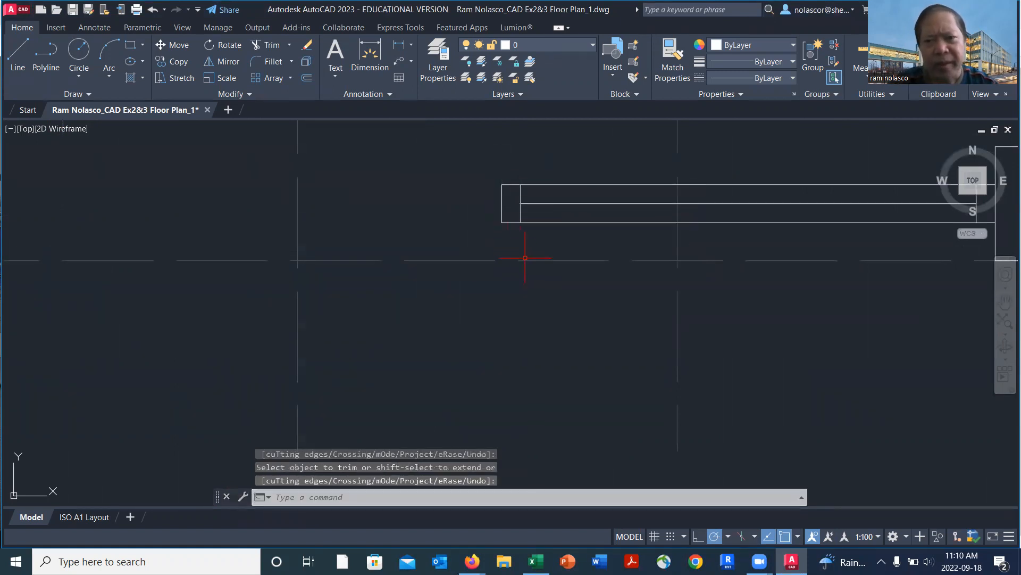
{"action": "scroll", "coordinate": [530, 263], "scroll_direction": "down", "scroll_amount": 4}
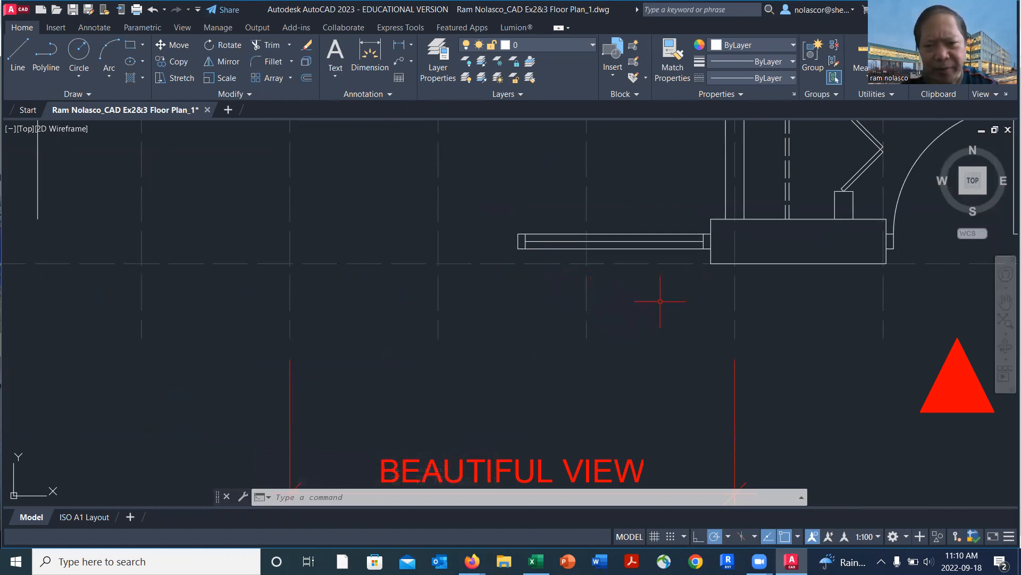
{"action": "type", "text": "c"}
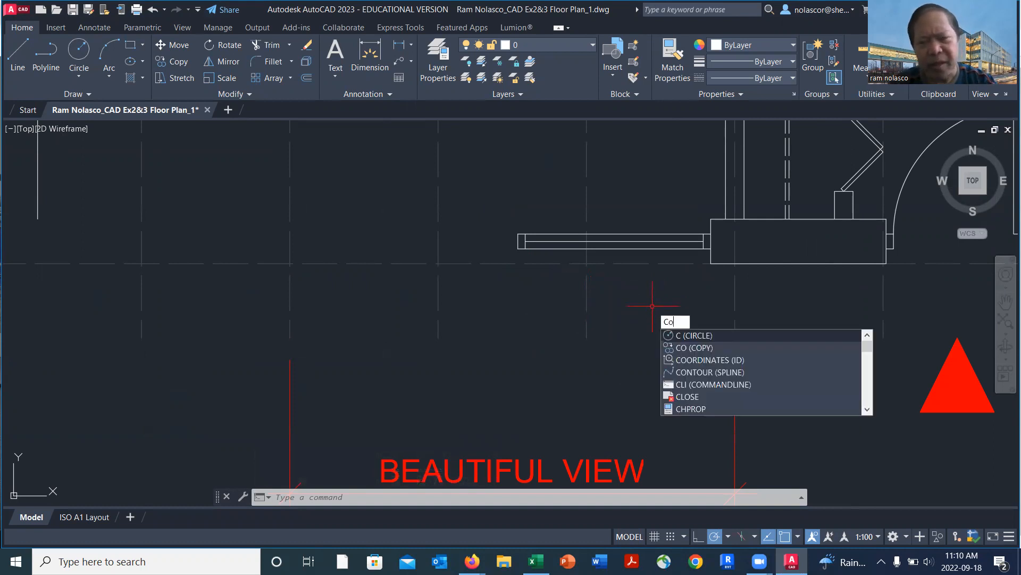
{"action": "type", "text": "o"}
{"action": "key", "text": "Return"}
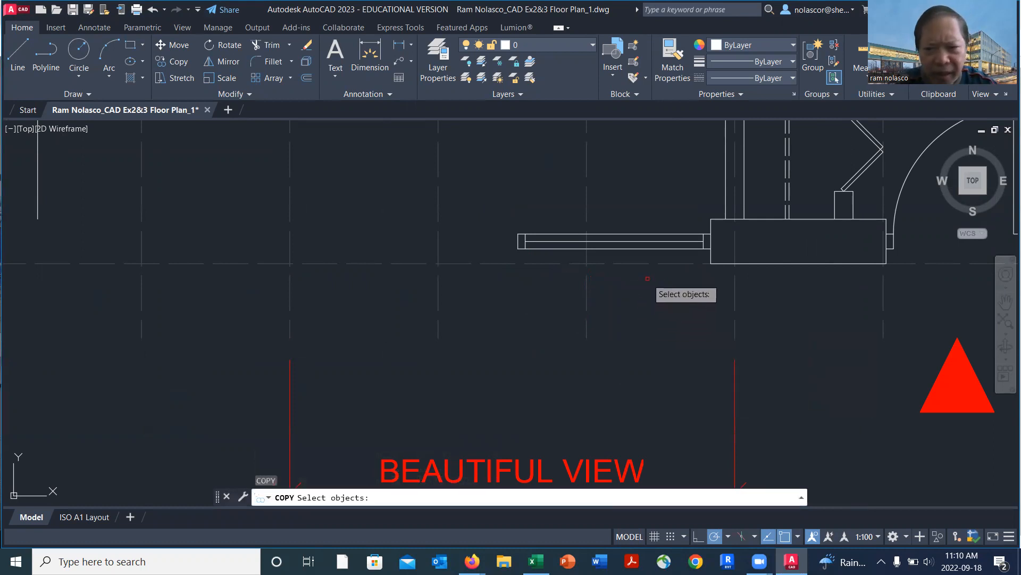
{"action": "left_click", "coordinate": [489, 202]}
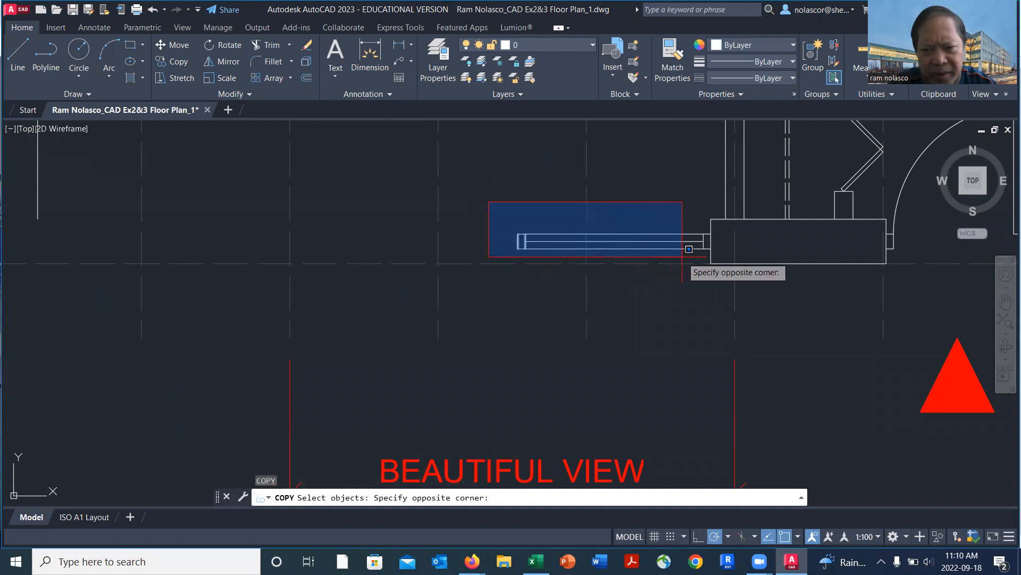
{"action": "scroll", "coordinate": [692, 249], "scroll_direction": "up", "scroll_amount": 2}
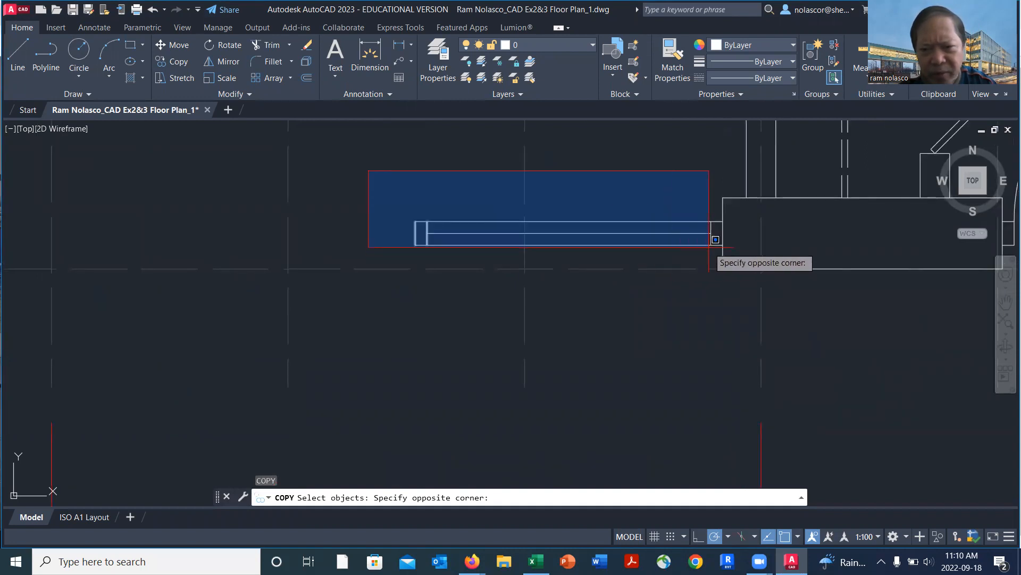
{"action": "scroll", "coordinate": [704, 236], "scroll_direction": "up", "scroll_amount": 2}
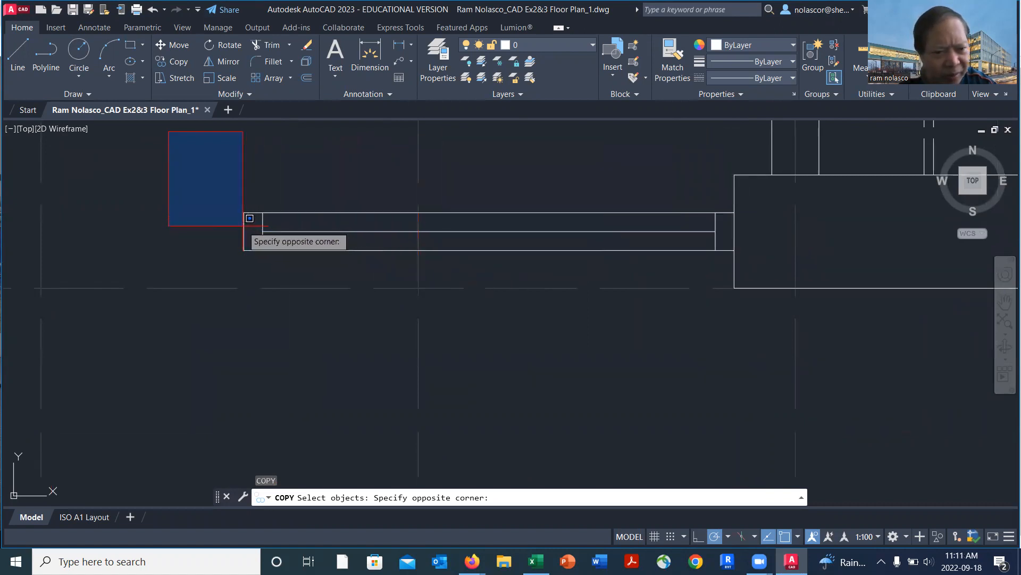
{"action": "left_click", "coordinate": [221, 249]}
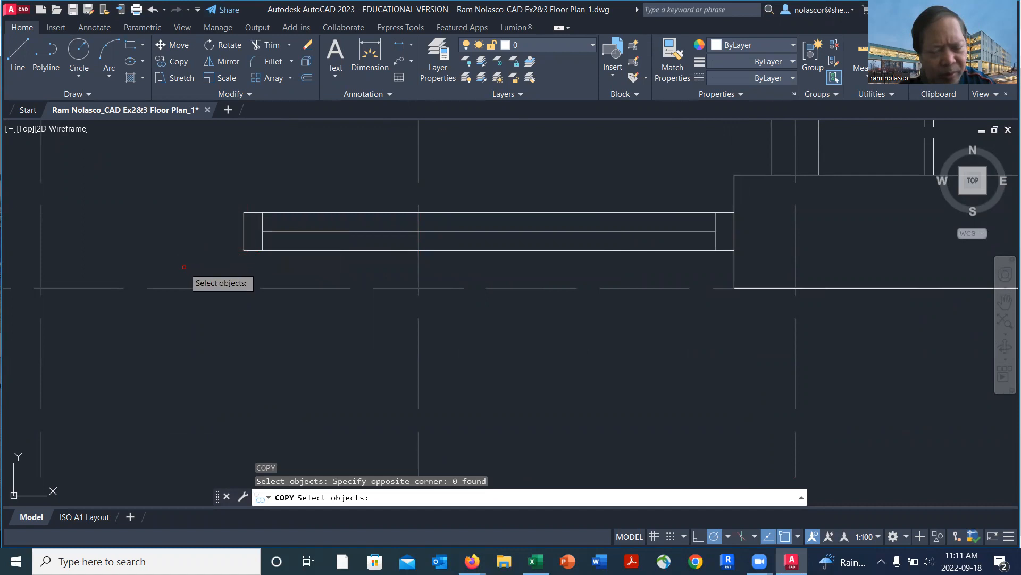
{"action": "left_click", "coordinate": [664, 267]}
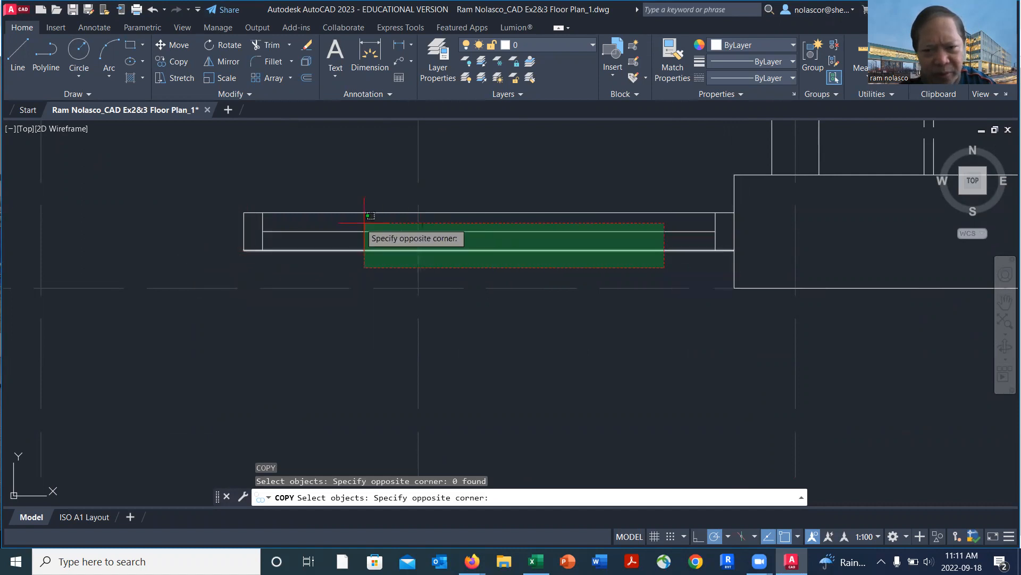
{"action": "left_click", "coordinate": [224, 185]}
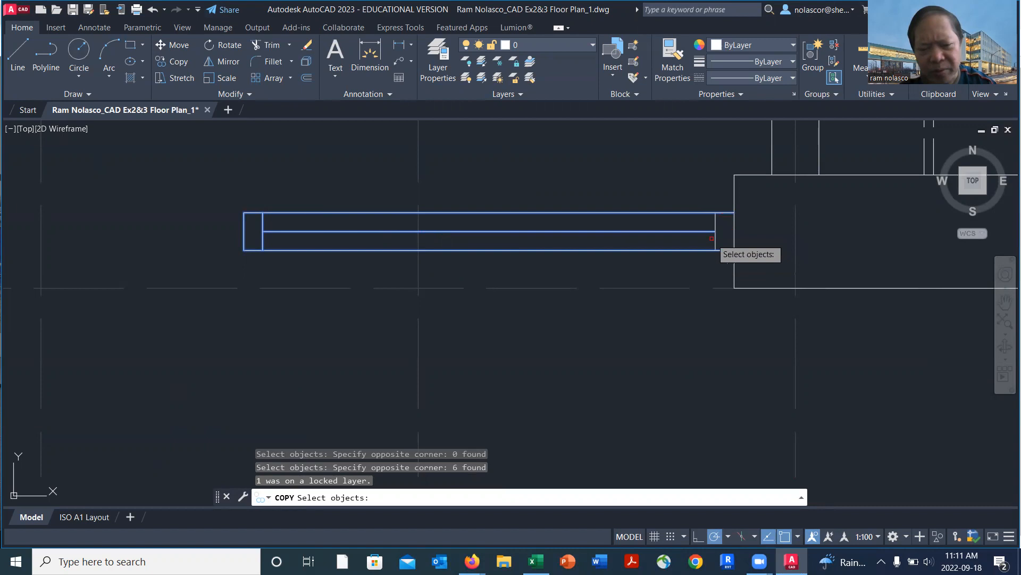
{"action": "key", "text": "Escape"}
- Trim the two outer window lines back to the inner line of the right frame
{"action": "scroll", "coordinate": [732, 248], "scroll_direction": "up", "scroll_amount": 4}
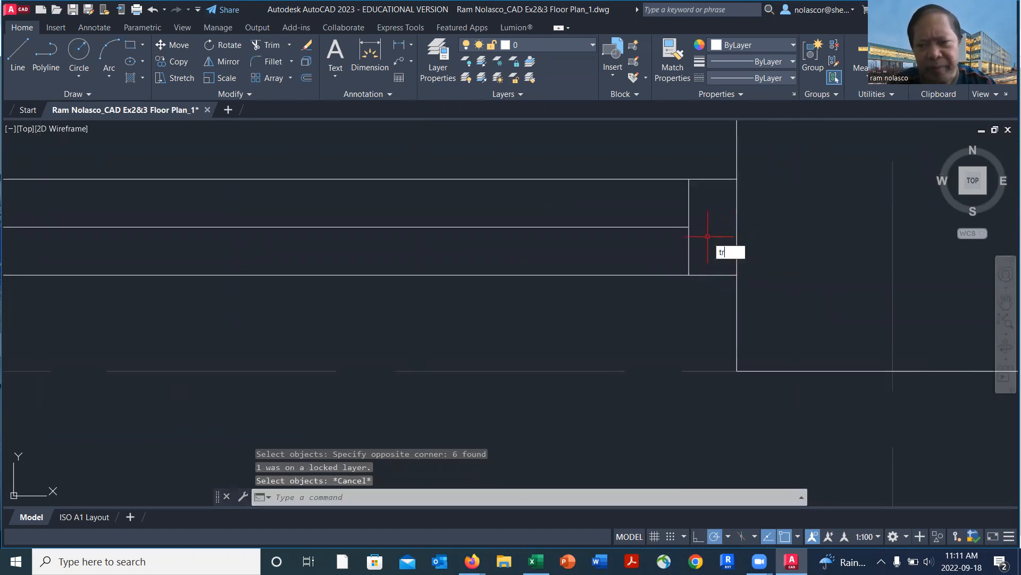
{"action": "key", "text": "Return"}
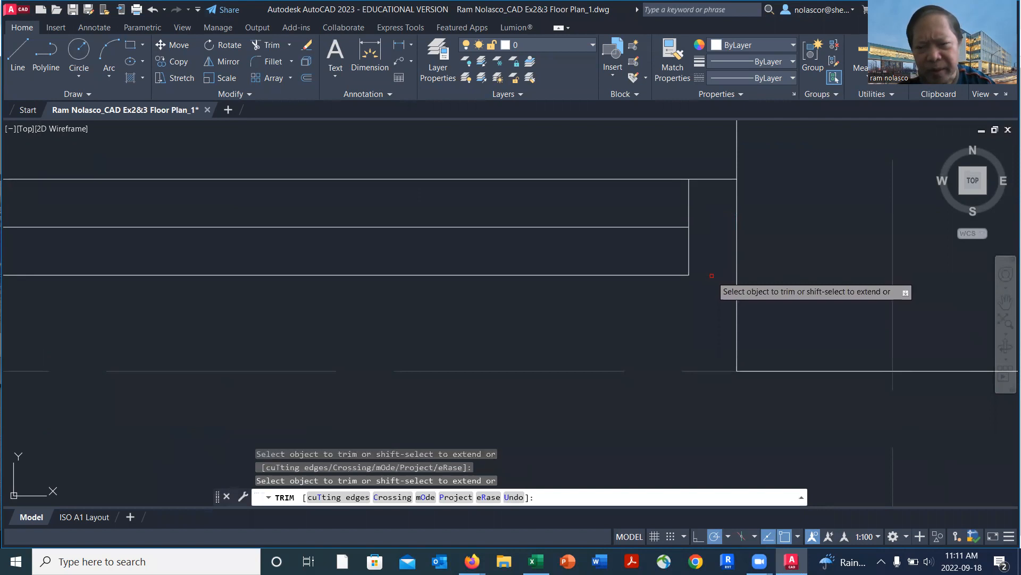
{"action": "left_click", "coordinate": [711, 179]}
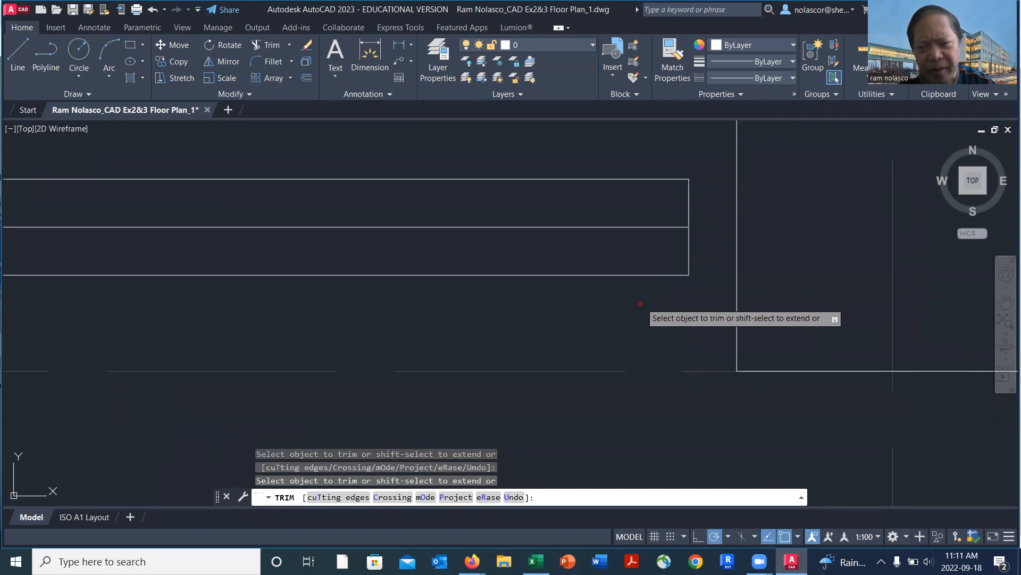
{"action": "key", "text": "Return"}
- Draw two separate horizontal lines from the ends of the right frame's inner line to the wall block
{"action": "type", "text": "l"}
{"action": "key", "text": "Return"}
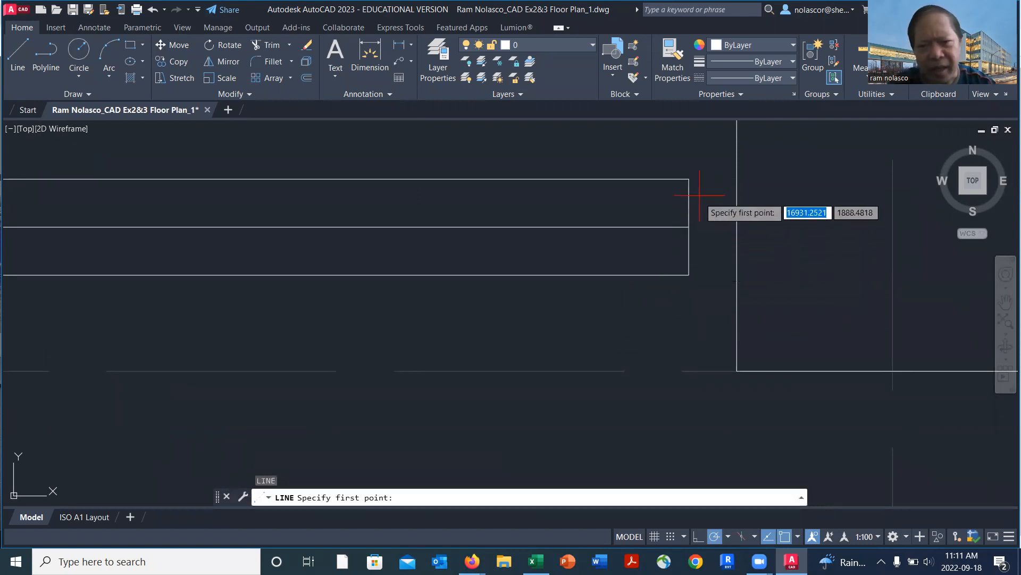
{"action": "left_click", "coordinate": [689, 179]}
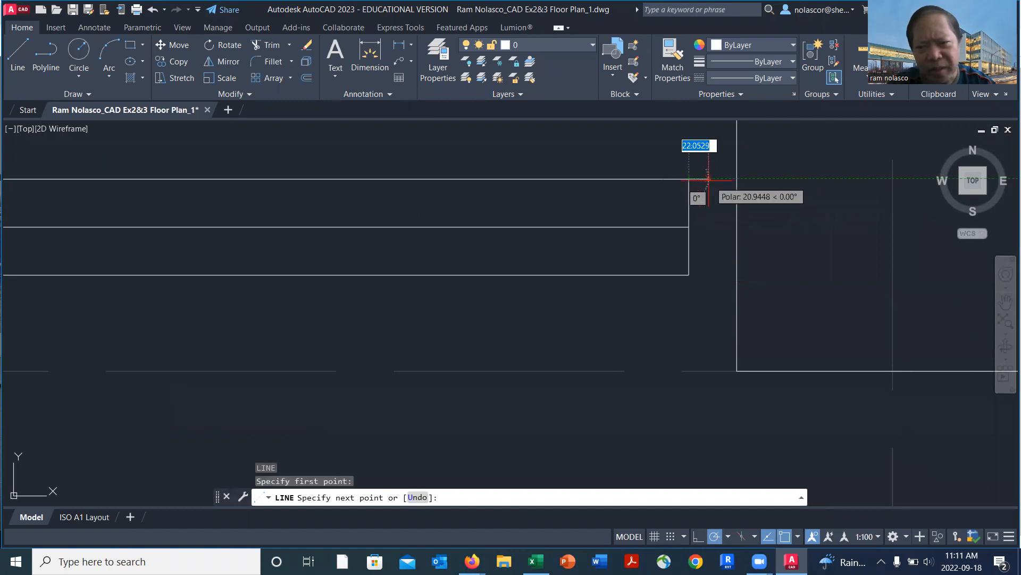
{"action": "left_click", "coordinate": [737, 179]}
{"action": "key", "text": "Return"}
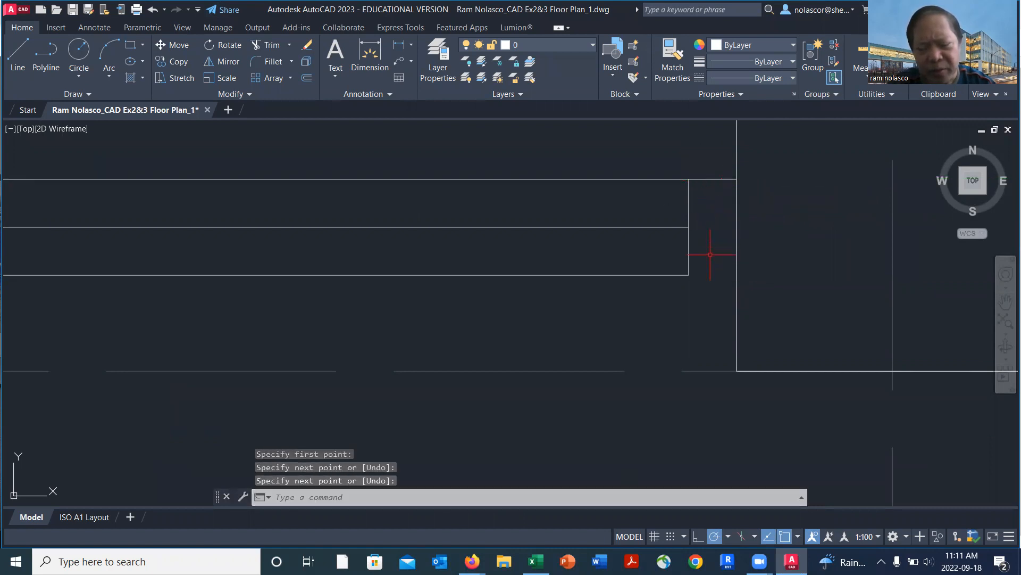
{"action": "key", "text": "Return"}
{"action": "left_click", "coordinate": [689, 275]}
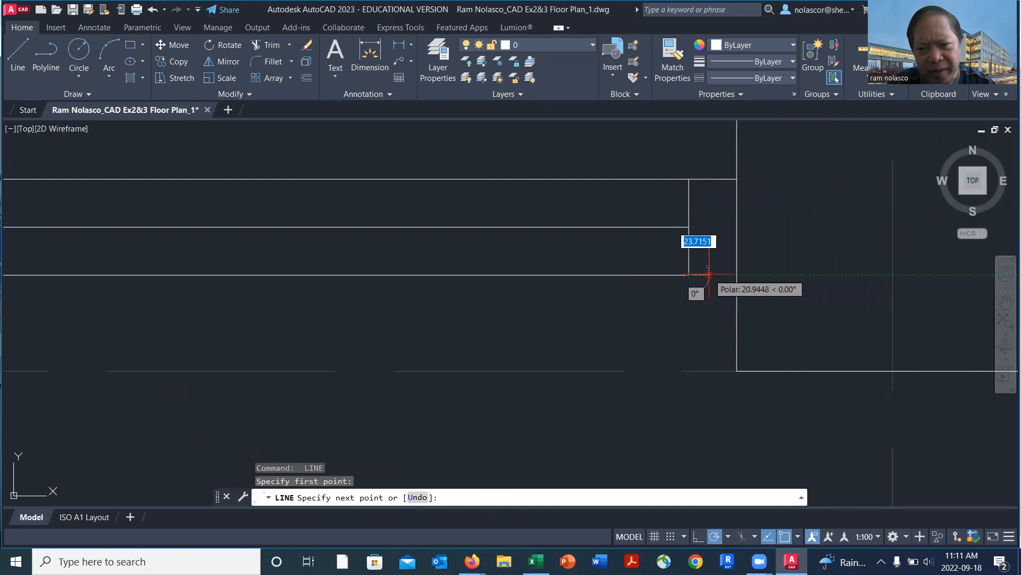
{"action": "left_click", "coordinate": [736, 274]}
{"action": "key", "text": "Return"}
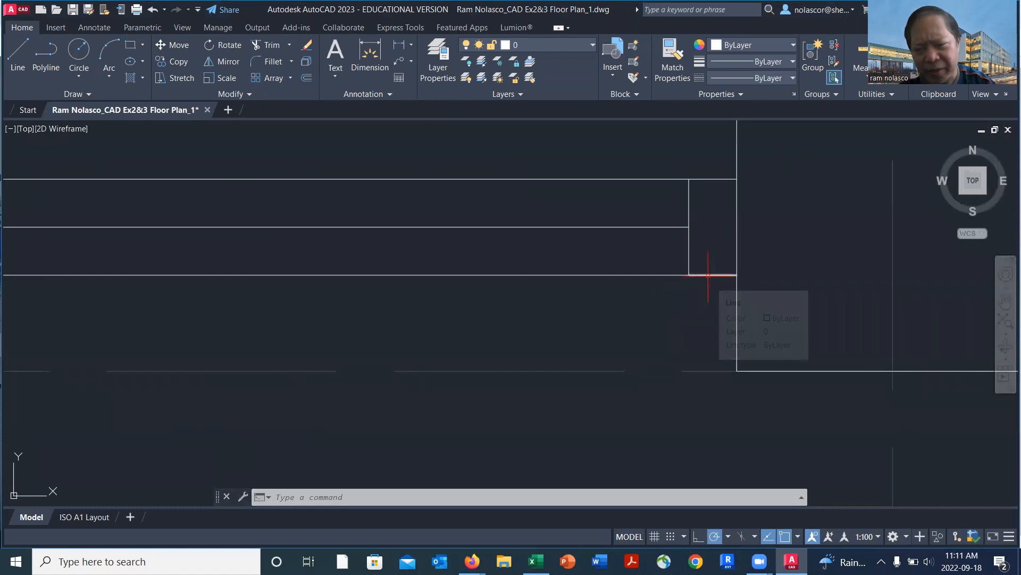
- Copy the window pane and its left frame 1250 mm to the left, from the right frame's lower inner corner to the left frame's lower outer corner
{"action": "scroll", "coordinate": [663, 294], "scroll_direction": "down", "scroll_amount": 5}
{"action": "type", "text": "co"}
{"action": "key", "text": "Return"}
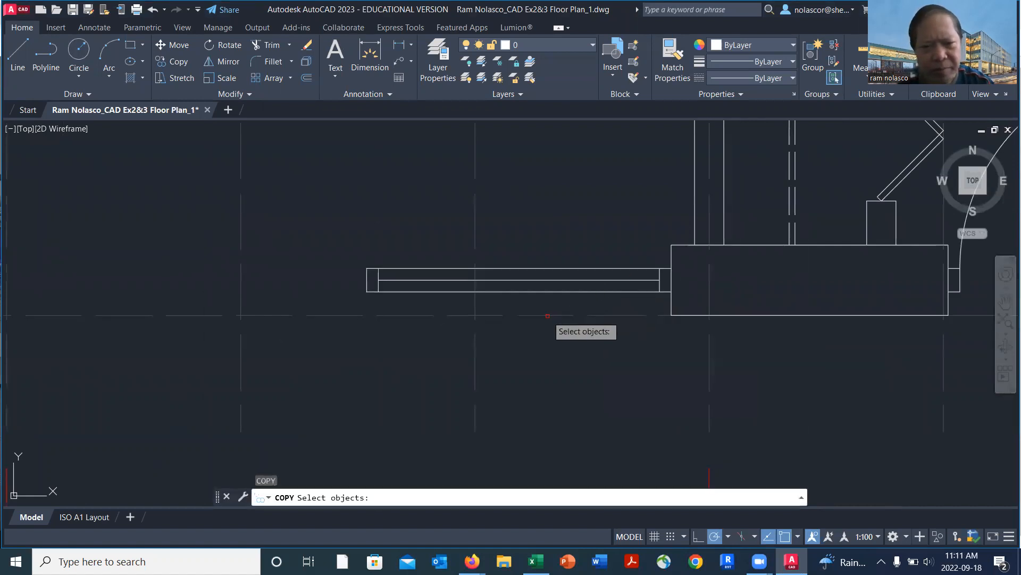
{"action": "left_click", "coordinate": [570, 301]}
{"action": "left_click", "coordinate": [335, 208]}
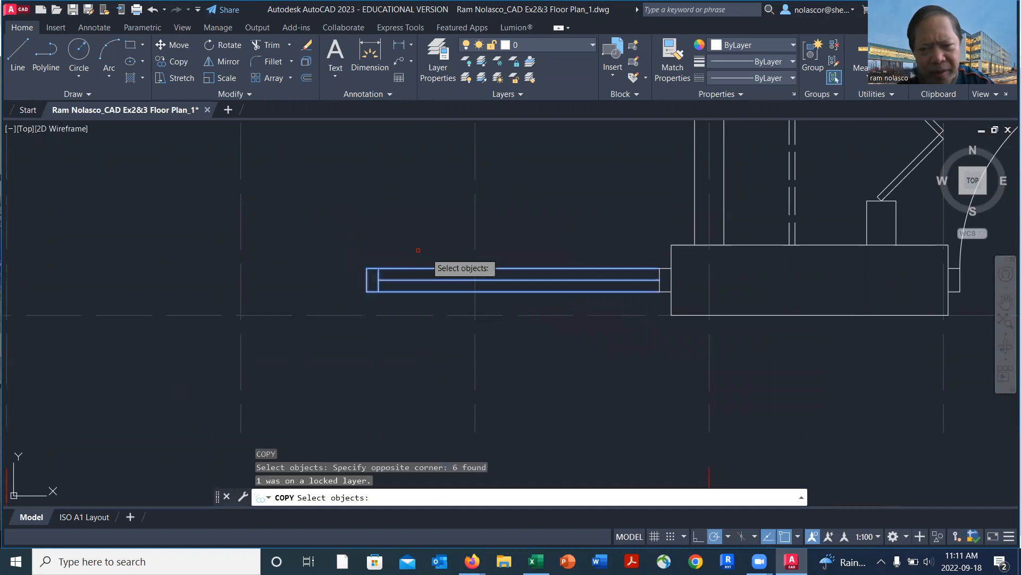
{"action": "key", "text": "Return"}
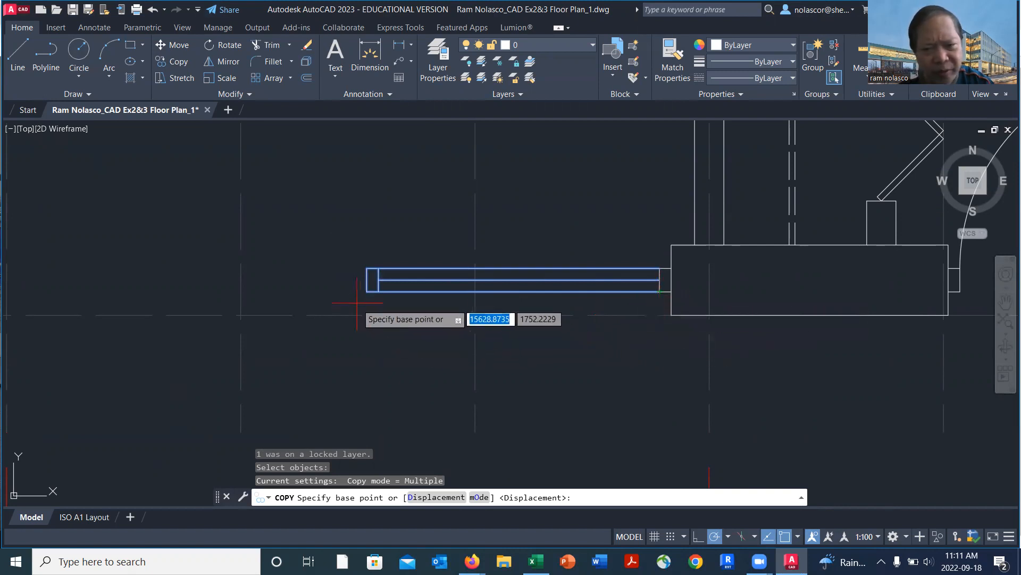
{"action": "left_click", "coordinate": [660, 291]}
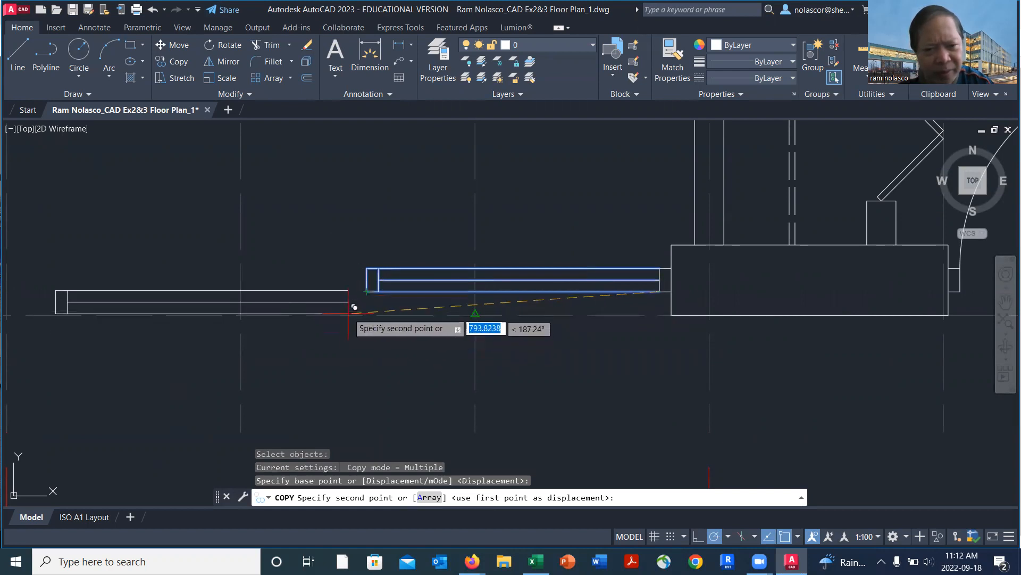
{"action": "scroll", "coordinate": [349, 313], "scroll_direction": "down", "scroll_amount": 2}
{"action": "middle_click_drag", "start_coordinate": [355, 335], "coordinate": [514, 299]}
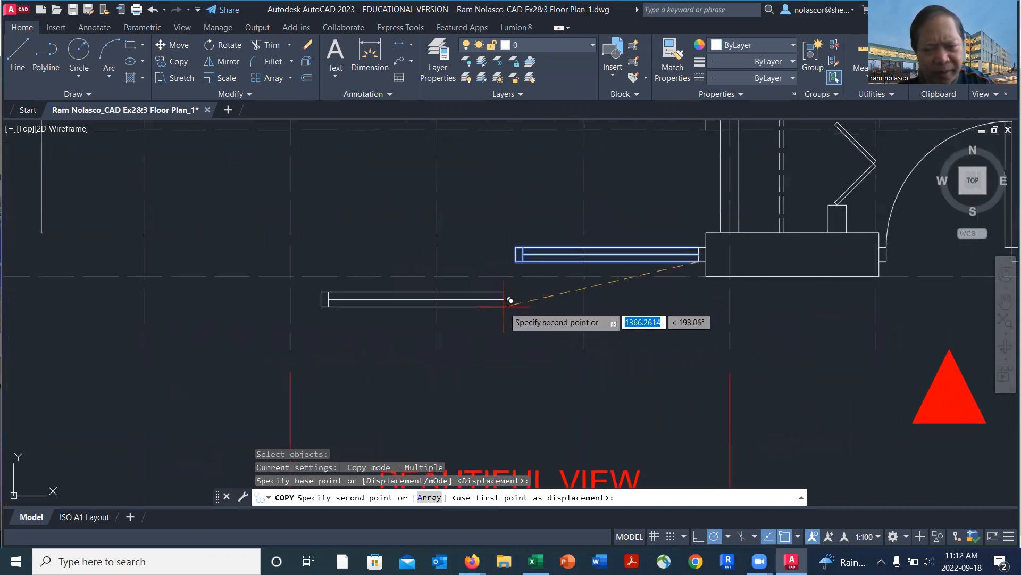
{"action": "scroll", "coordinate": [504, 301], "scroll_direction": "up", "scroll_amount": 3}
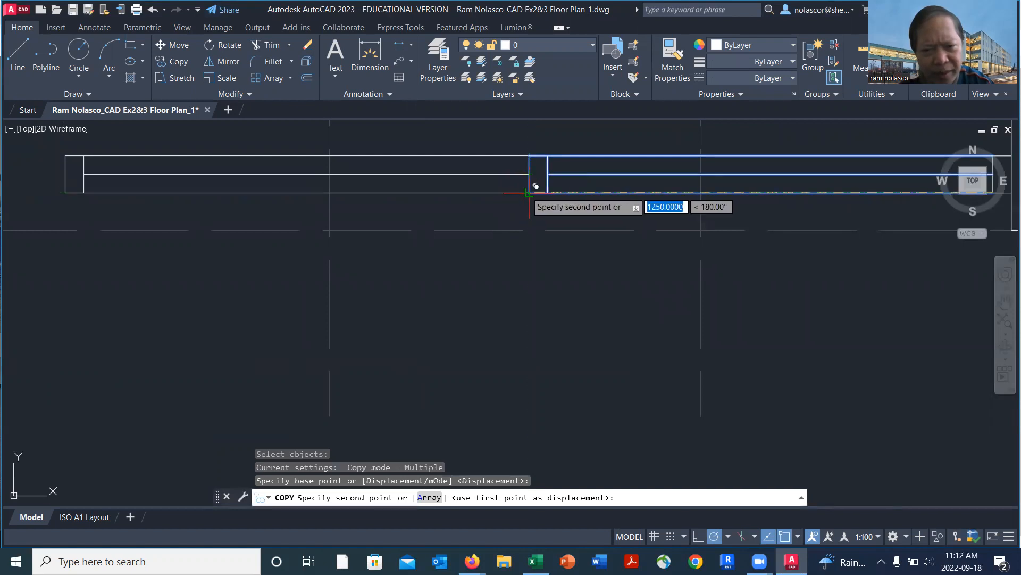
{"action": "left_click", "coordinate": [530, 192]}
- Place a second window copy 2500 mm left of the original, against the first copy's left frame, and finish copying
{"action": "scroll", "coordinate": [559, 279], "scroll_direction": "down", "scroll_amount": 5}
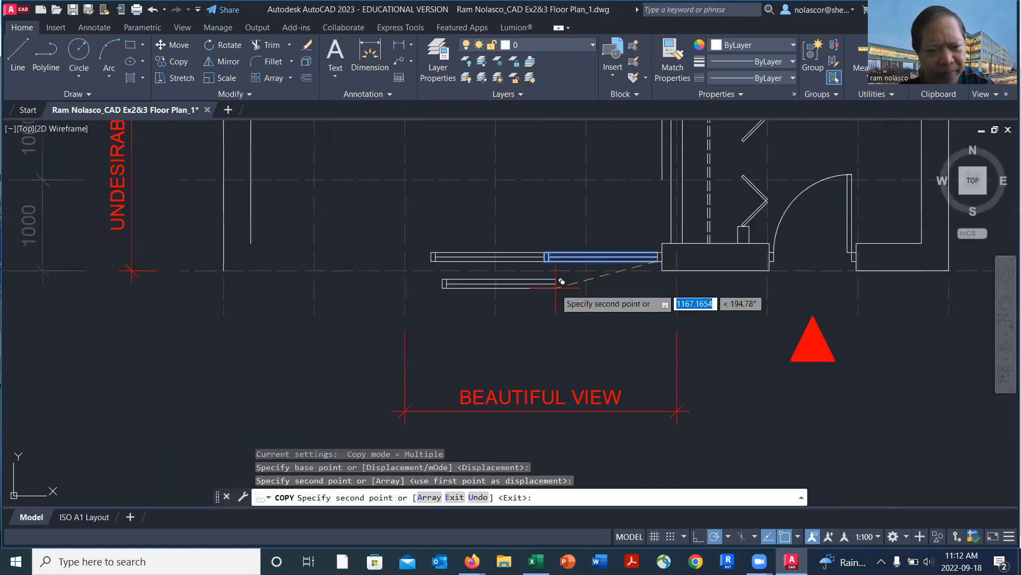
{"action": "scroll", "coordinate": [428, 257], "scroll_direction": "up", "scroll_amount": 5}
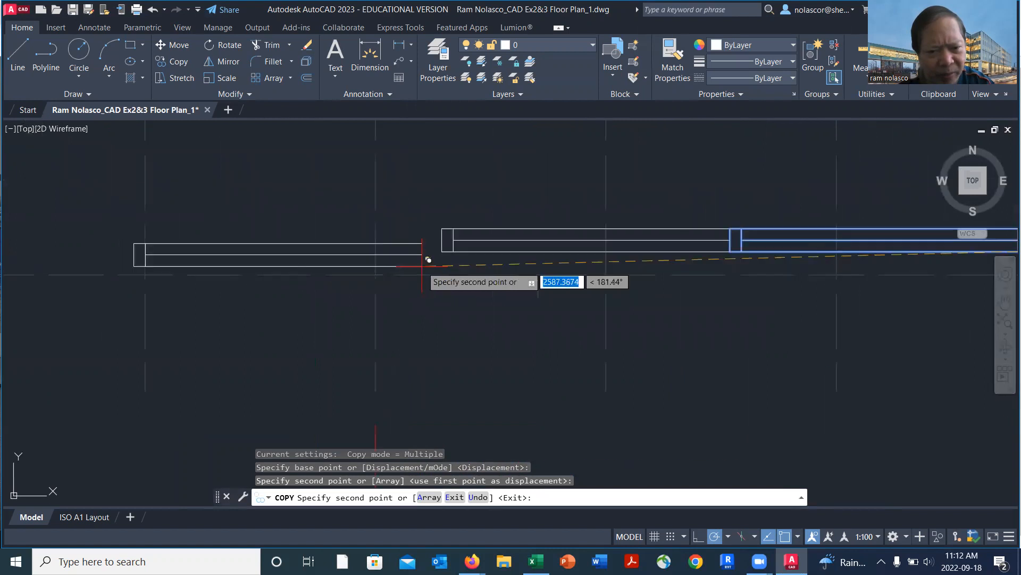
{"action": "left_click", "coordinate": [452, 242]}
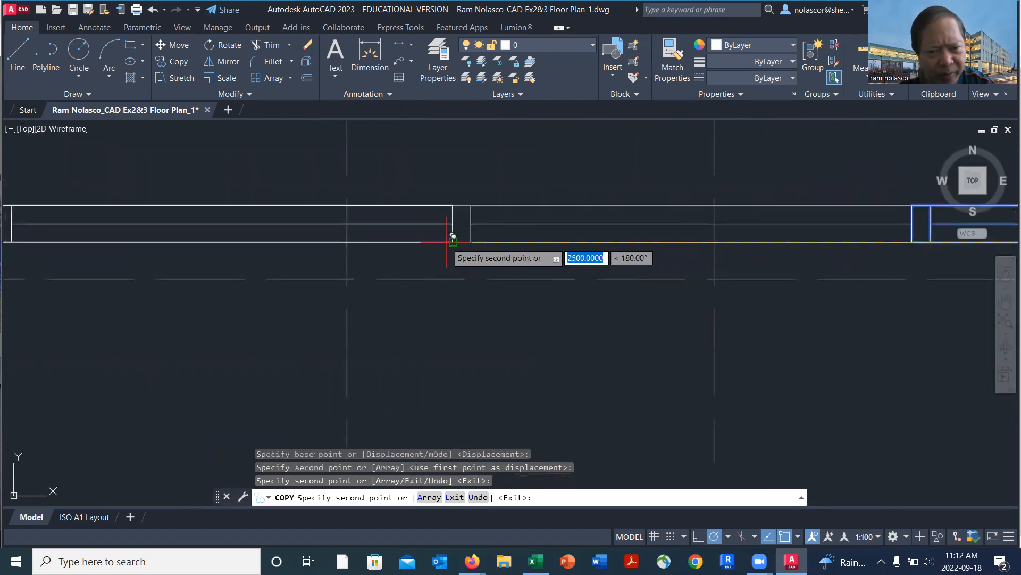
{"action": "scroll", "coordinate": [471, 314], "scroll_direction": "down", "scroll_amount": 4}
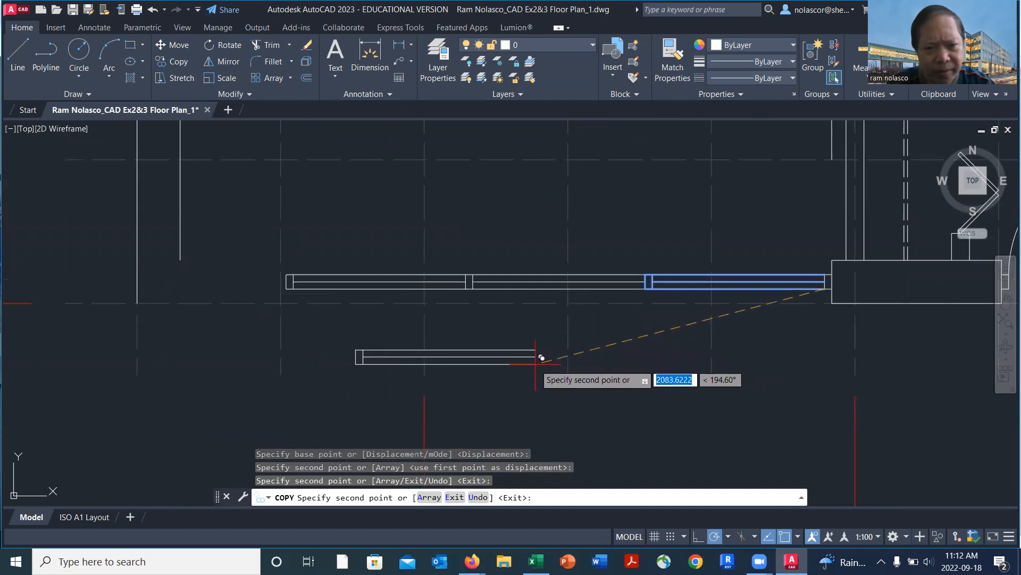
{"action": "key", "text": "Return"}
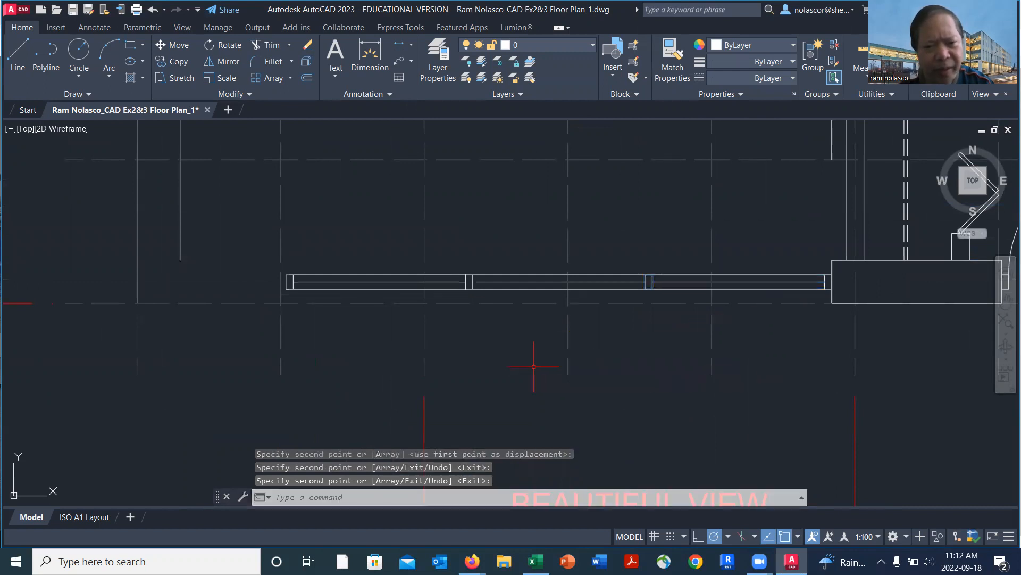
- Draw the lower wall's outer face as a horizontal line from the left wall's outer corner to just past the leftmost window frame
{"action": "mouse_move", "coordinate": [663, 367]}
{"action": "middle_mouse_down"}
{"action": "mouse_move", "coordinate": [675, 349]}
{"action": "mouse_move", "coordinate": [643, 250]}
{"action": "mouse_move", "coordinate": [642, 259]}
{"action": "middle_mouse_up"}
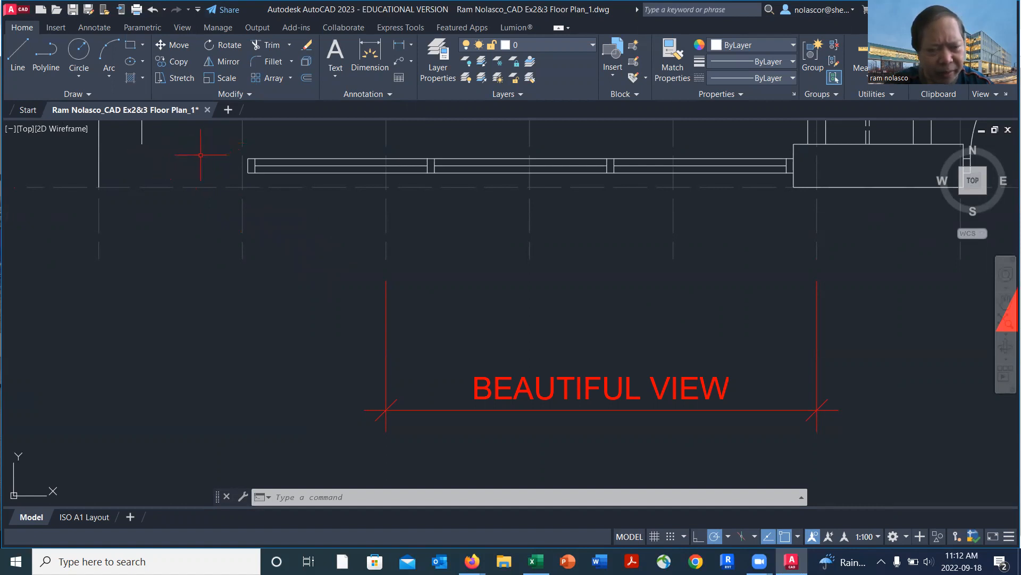
{"action": "key", "text": "Return"}
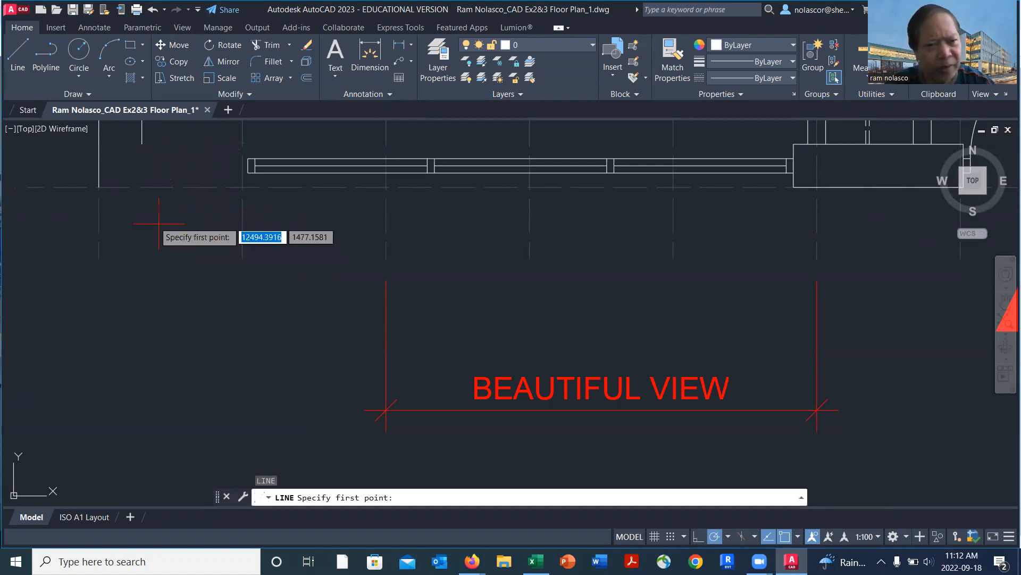
{"action": "left_click", "coordinate": [98, 187]}
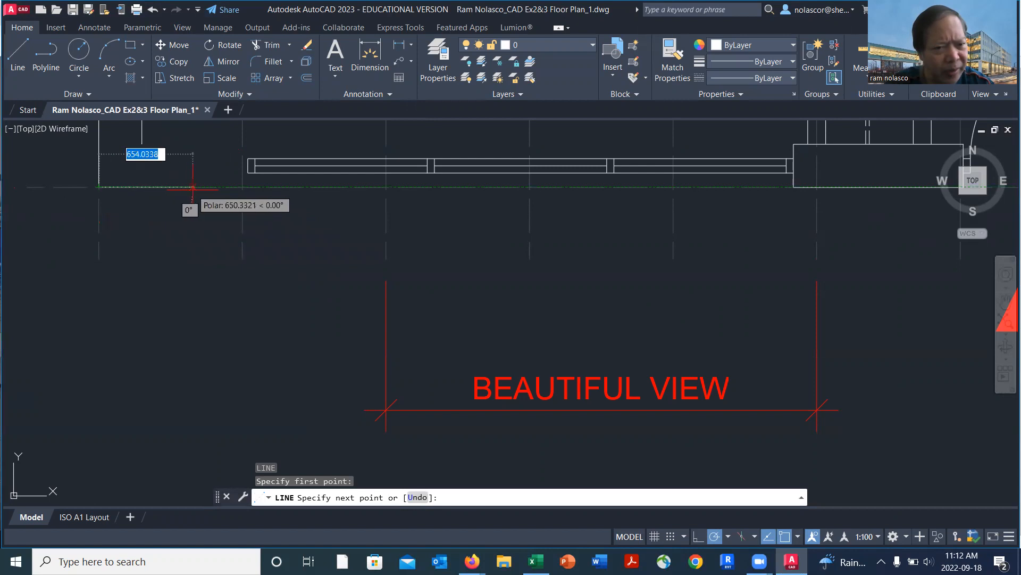
{"action": "left_click", "coordinate": [248, 187]}
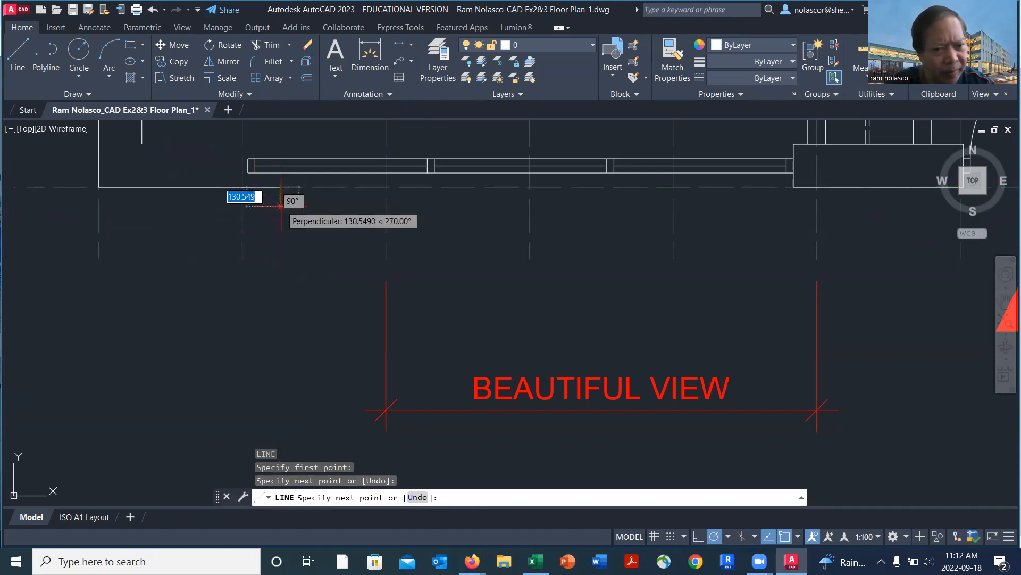
{"action": "left_click", "coordinate": [281, 190]}
{"action": "key", "text": "Return"}
- Draw the lower wall's inner face as a horizontal line from the left wall's inner line end to just past the leftmost window frame
{"action": "key", "text": "Return"}
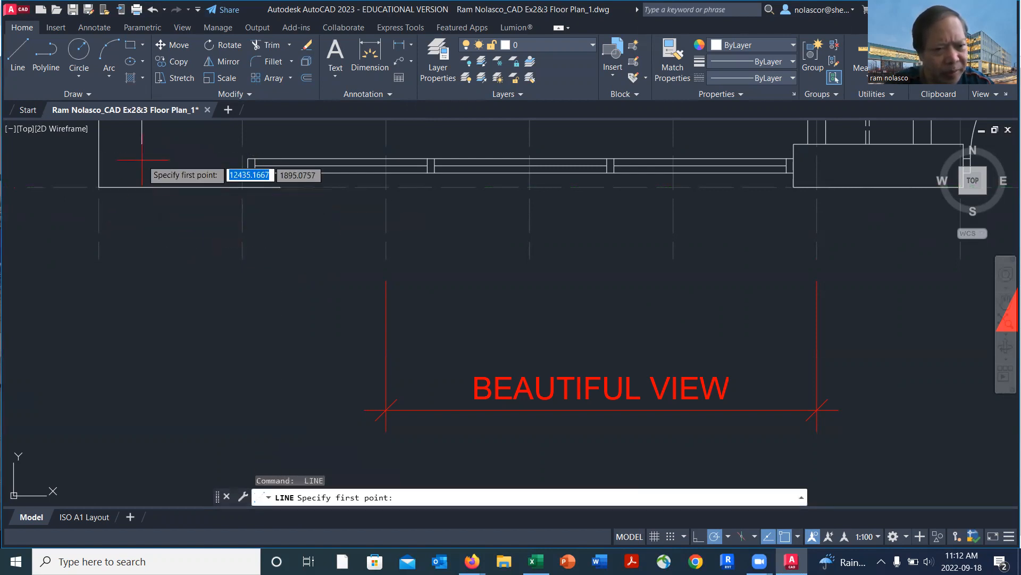
{"action": "left_click", "coordinate": [141, 143]}
{"action": "left_click", "coordinate": [261, 142]}
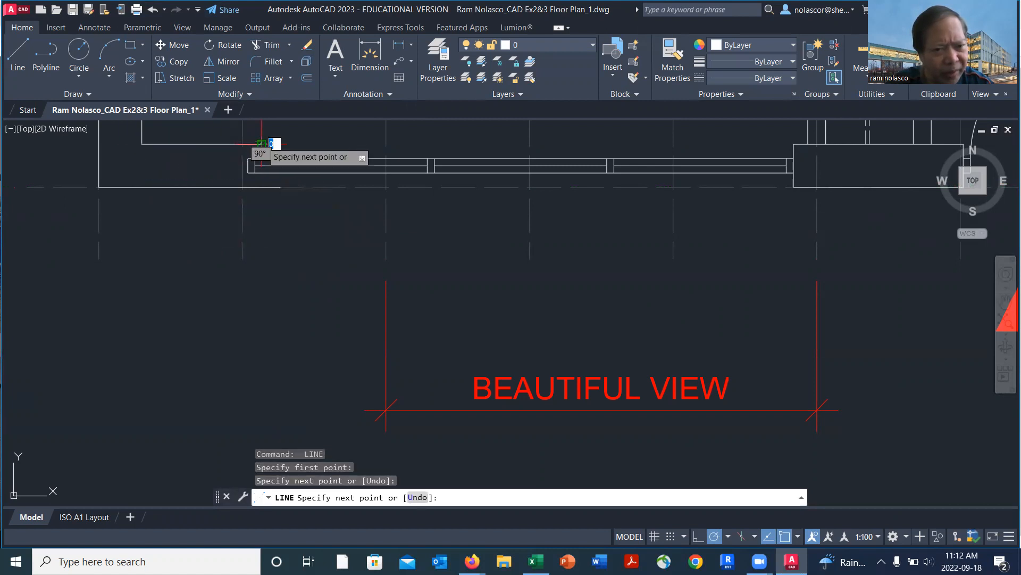
{"action": "key", "text": "Return"}
{"action": "key", "text": "Return"}
{"action": "scroll", "coordinate": [229, 158], "scroll_direction": "up", "scroll_amount": 4}
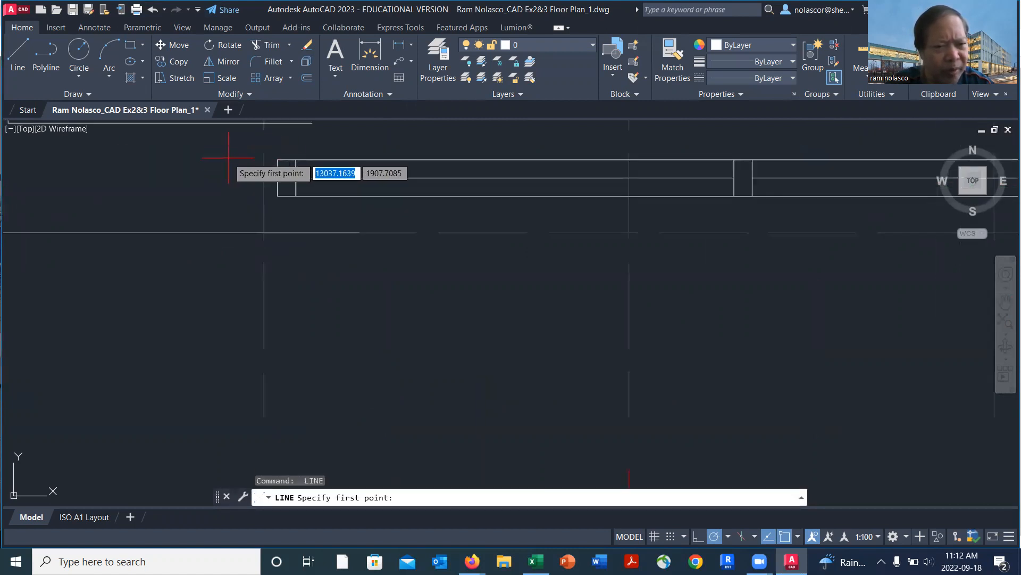
{"action": "type", "text": "f"}
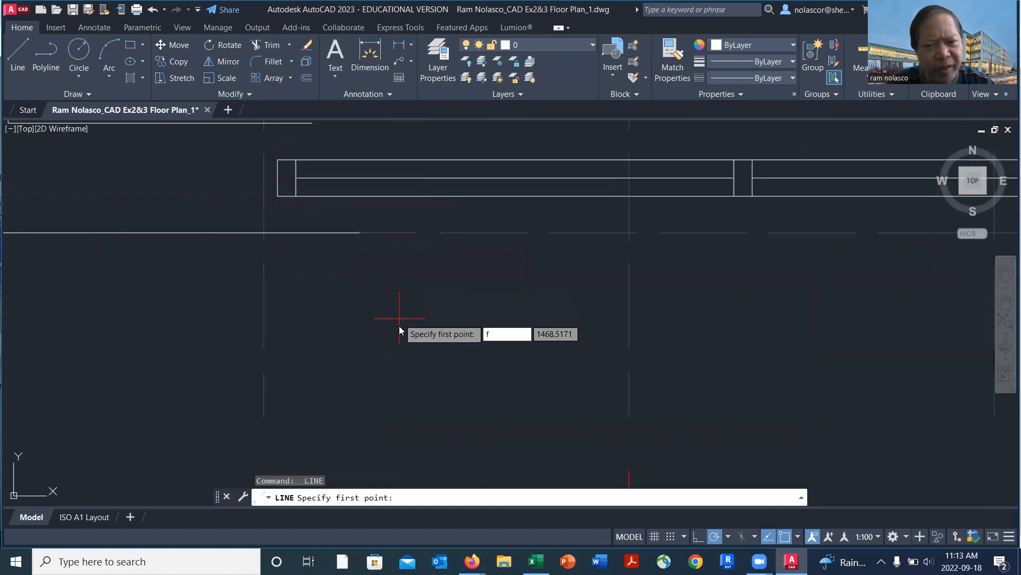
{"action": "key", "text": "Return"}
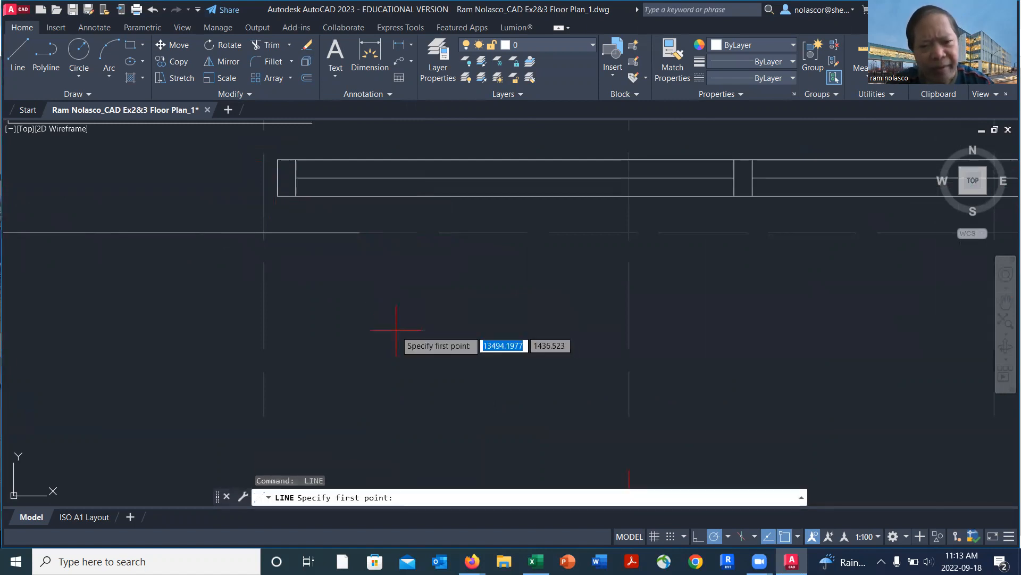
{"action": "key", "text": "Escape"}
{"action": "key", "text": "Escape"}
{"action": "key", "text": "Escape"}
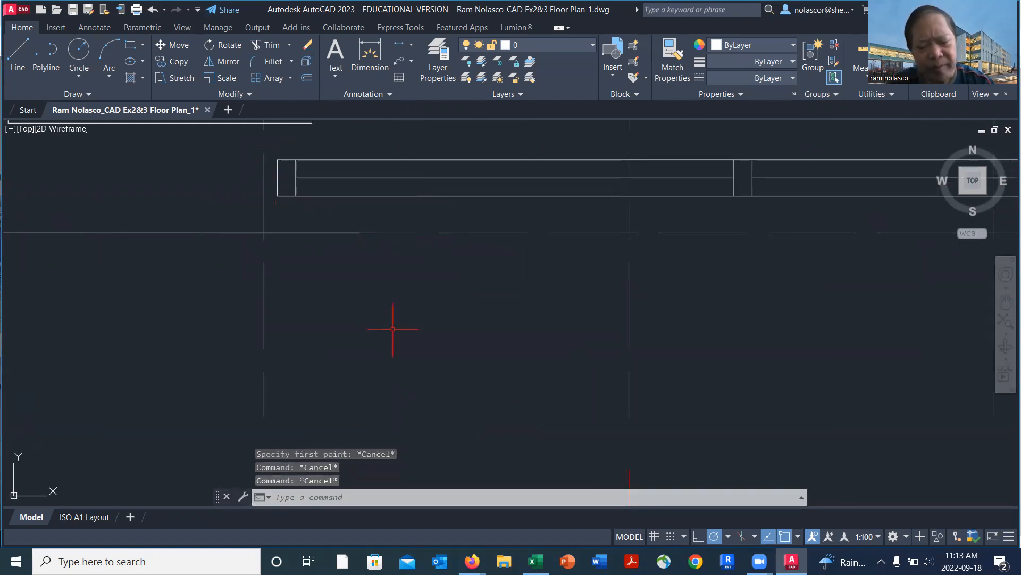
- Fillet the lower wall's inner and outer face lines to the leftmost window frame's outer edge with radius 0, forming square corners
{"action": "type", "text": "f"}
{"action": "key", "text": "Return"}
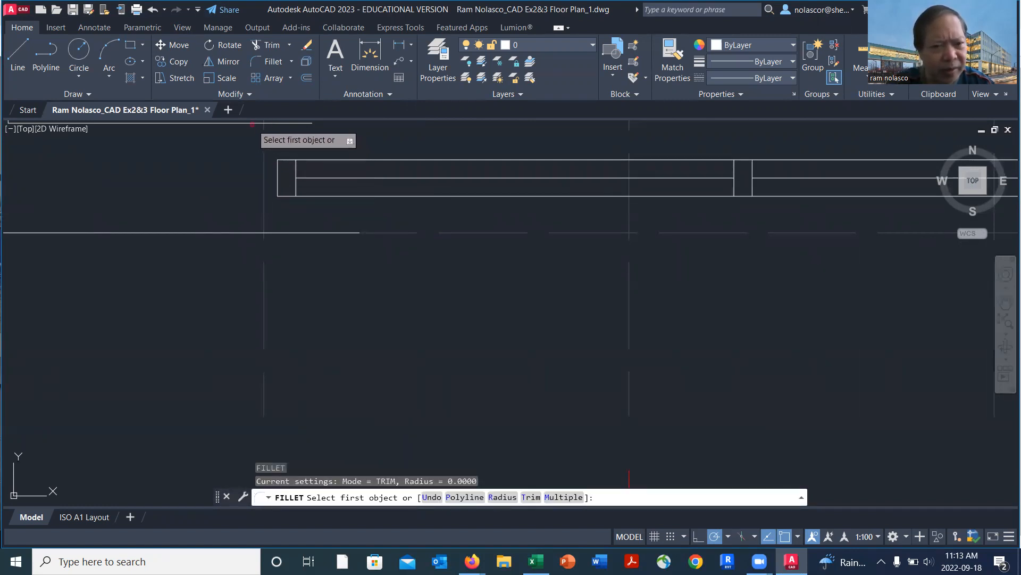
{"action": "left_click", "coordinate": [249, 122]}
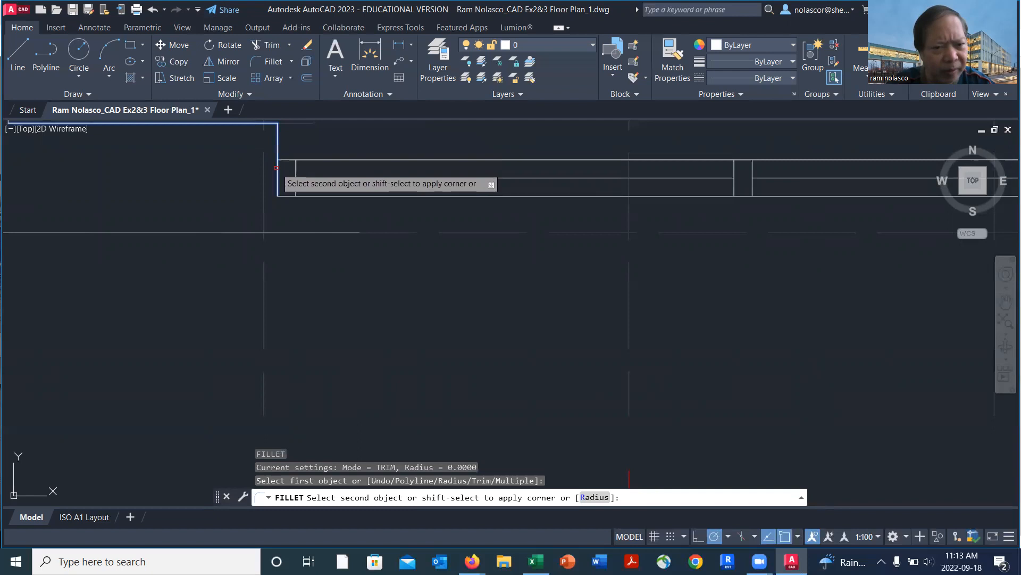
{"action": "left_click", "coordinate": [276, 171]}
{"action": "key", "text": "Return"}
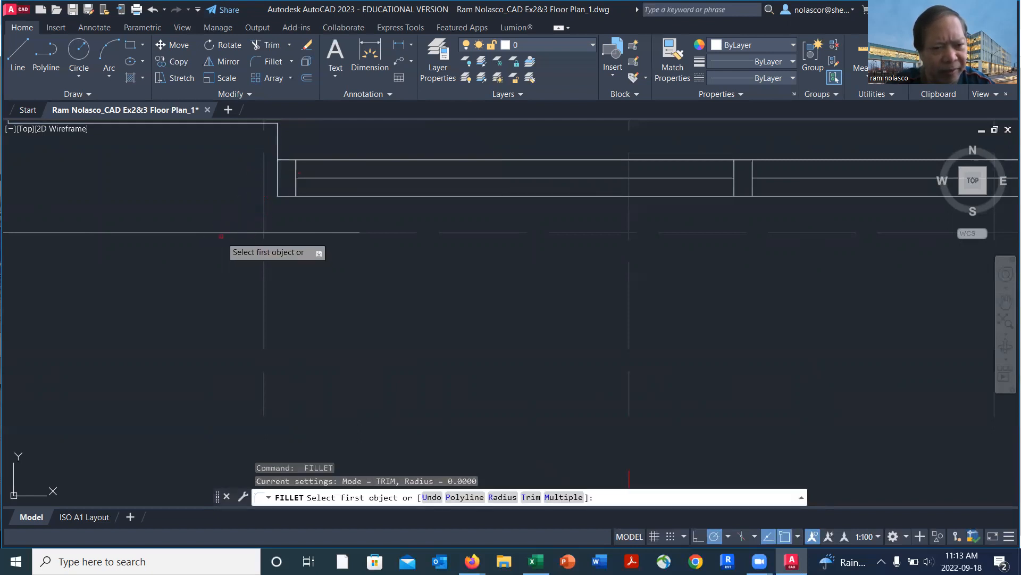
{"action": "left_click", "coordinate": [224, 233]}
{"action": "left_click", "coordinate": [276, 187]}
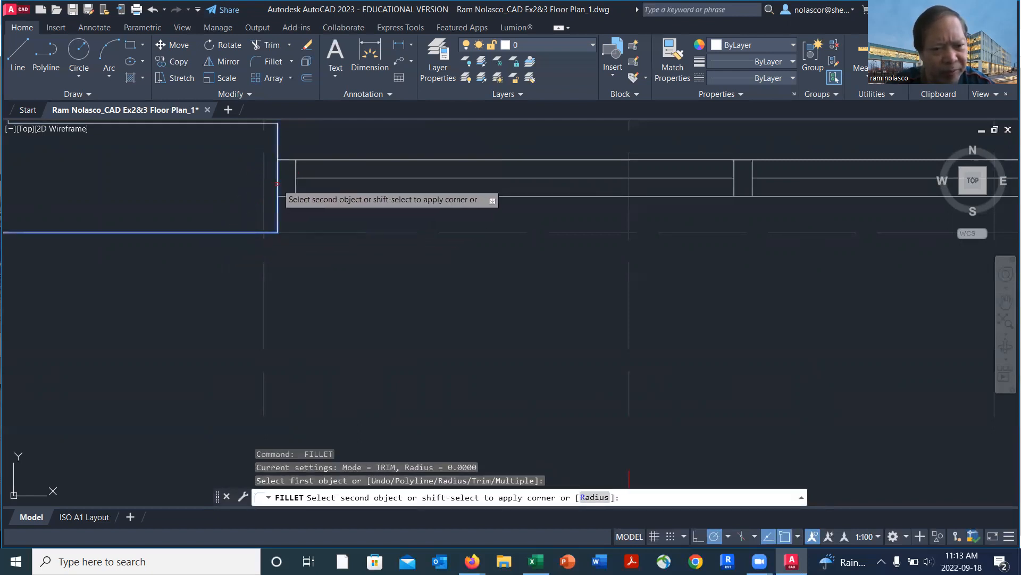
{"action": "scroll", "coordinate": [432, 313], "scroll_direction": "down", "scroll_amount": 3}
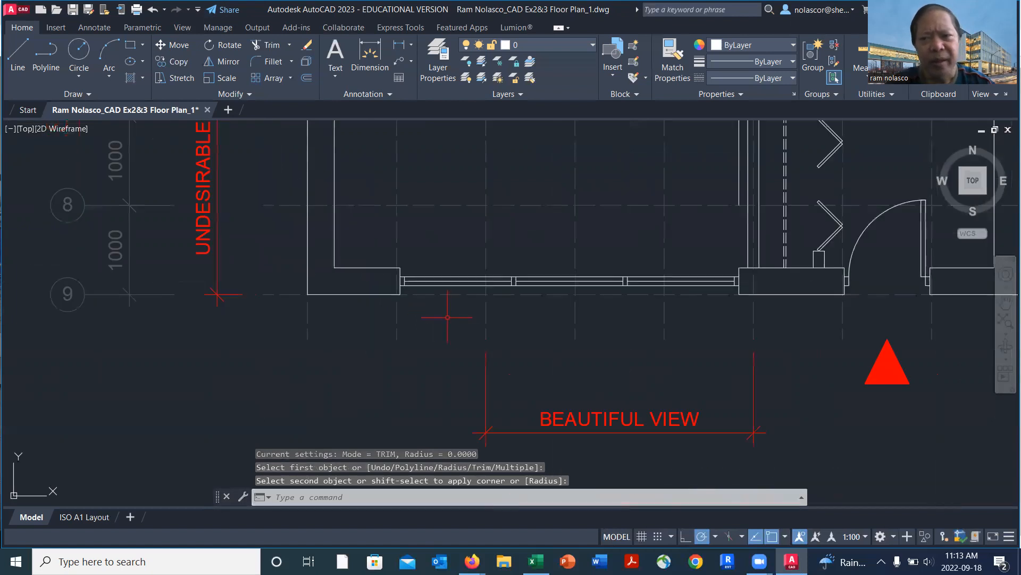
- Delete the stray vertical line beside the room's right partition wall, running from the door down to grid line 8
{"action": "scroll", "coordinate": [524, 302], "scroll_direction": "up", "scroll_amount": 2}
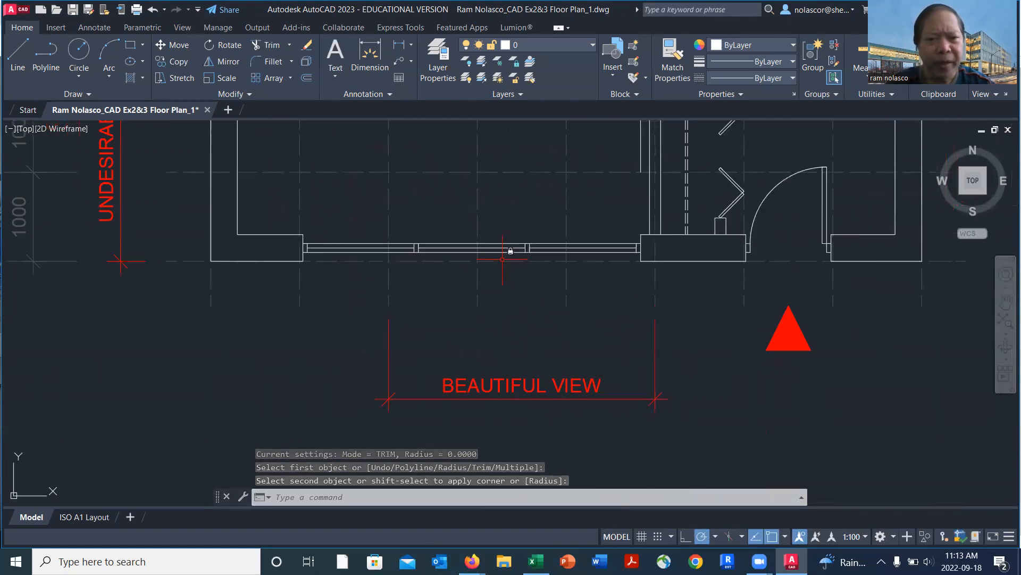
{"action": "scroll", "coordinate": [509, 316], "scroll_direction": "down", "scroll_amount": 2}
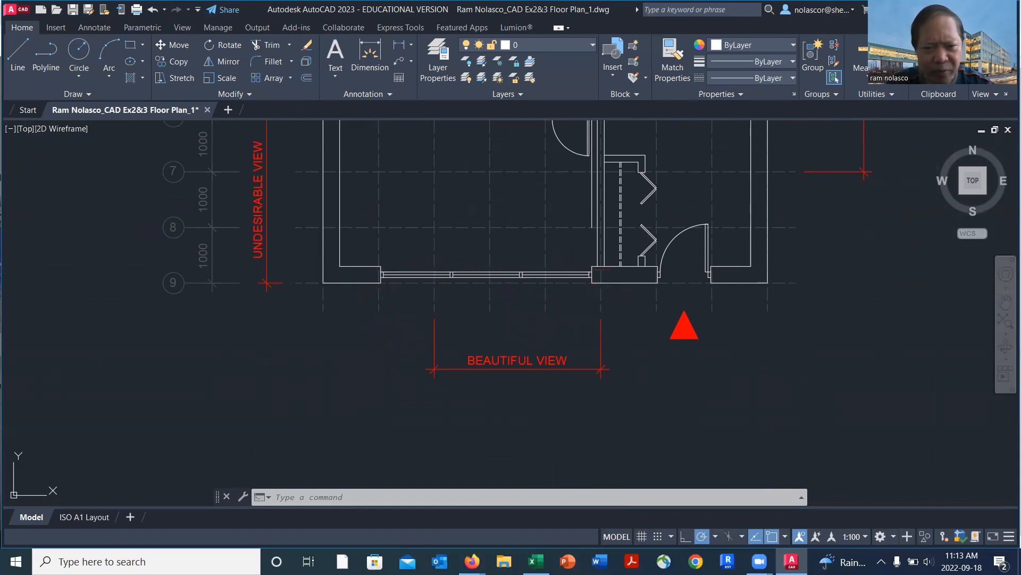
{"action": "middle_click_drag", "start_coordinate": [392, 332], "coordinate": [391, 264]}
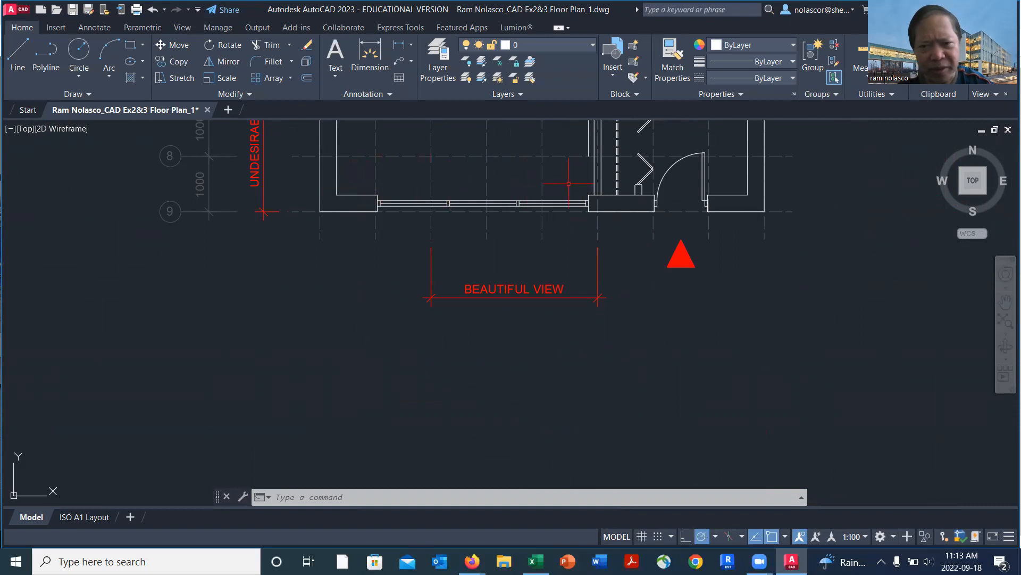
{"action": "scroll", "coordinate": [532, 229], "scroll_direction": "up", "scroll_amount": 4}
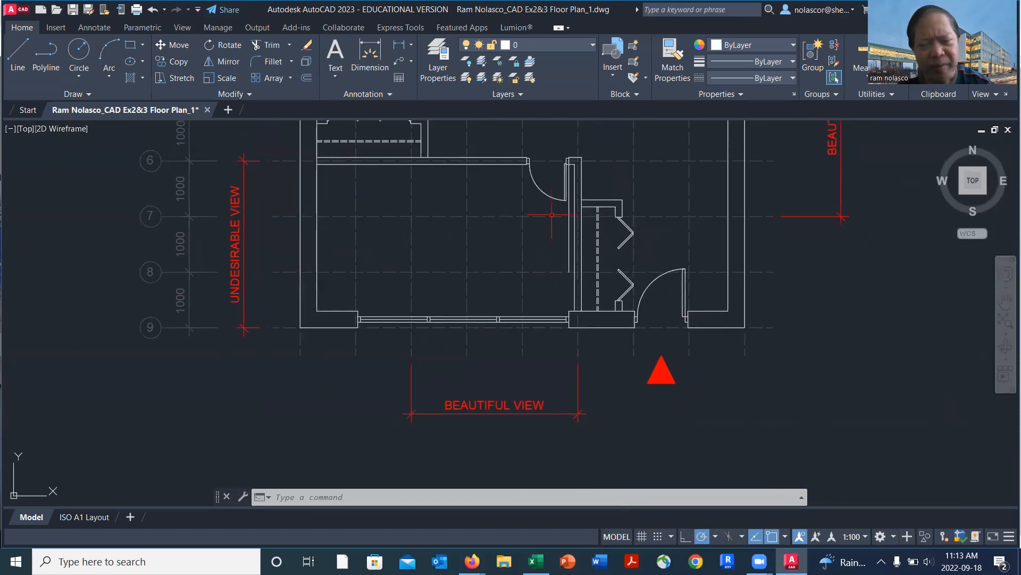
{"action": "scroll", "coordinate": [546, 205], "scroll_direction": "up", "scroll_amount": 2}
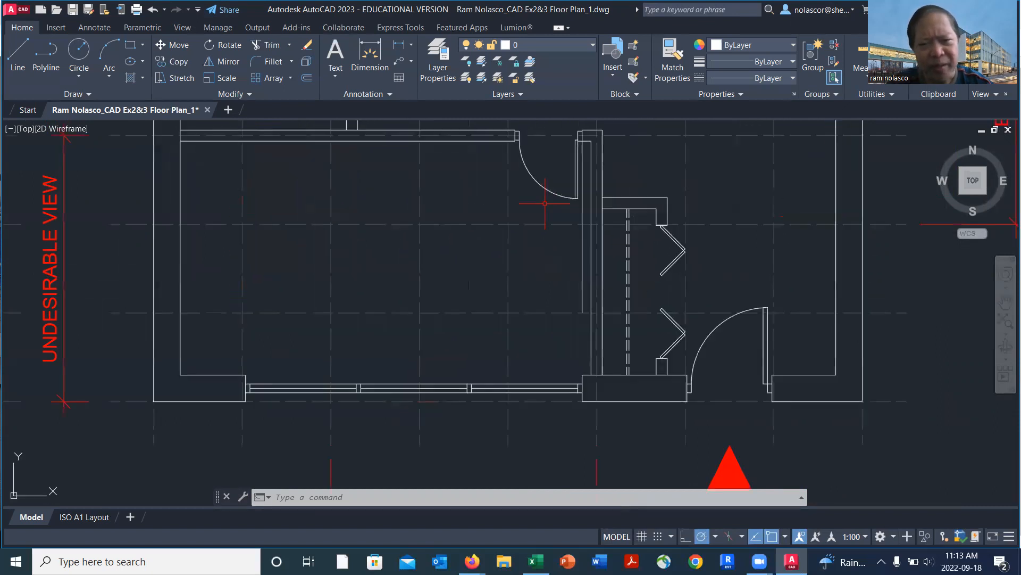
{"action": "left_click", "coordinate": [583, 244]}
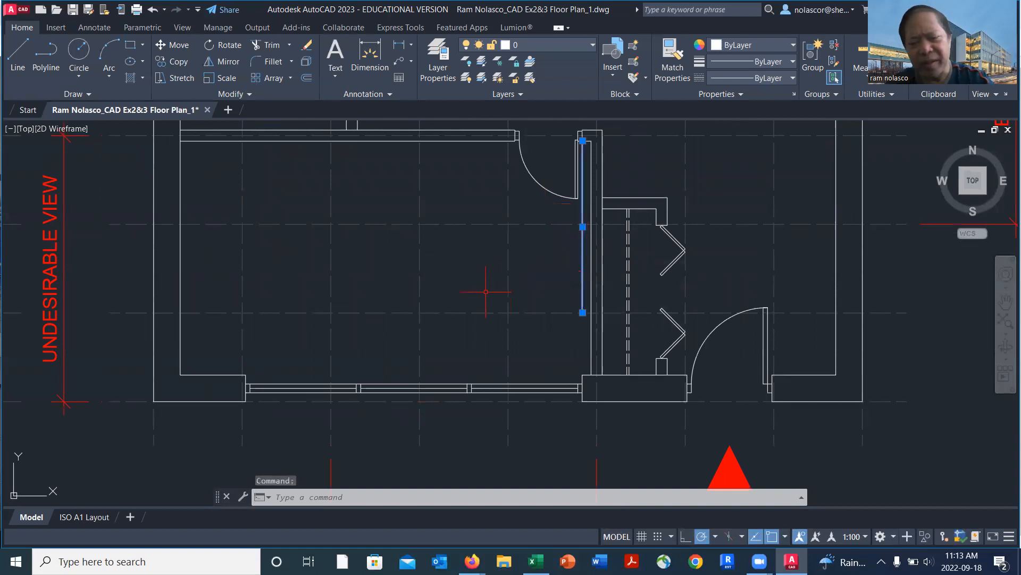
{"action": "key", "text": "Delete"}
{"action": "scroll", "coordinate": [591, 374], "scroll_direction": "up", "scroll_amount": 5}
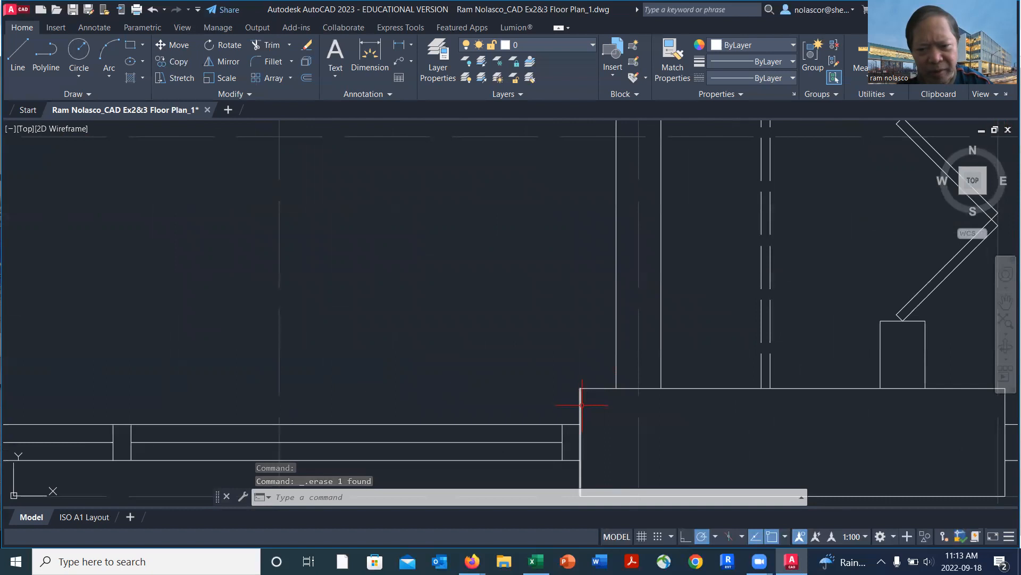
{"action": "scroll", "coordinate": [576, 323], "scroll_direction": "down", "scroll_amount": 5}
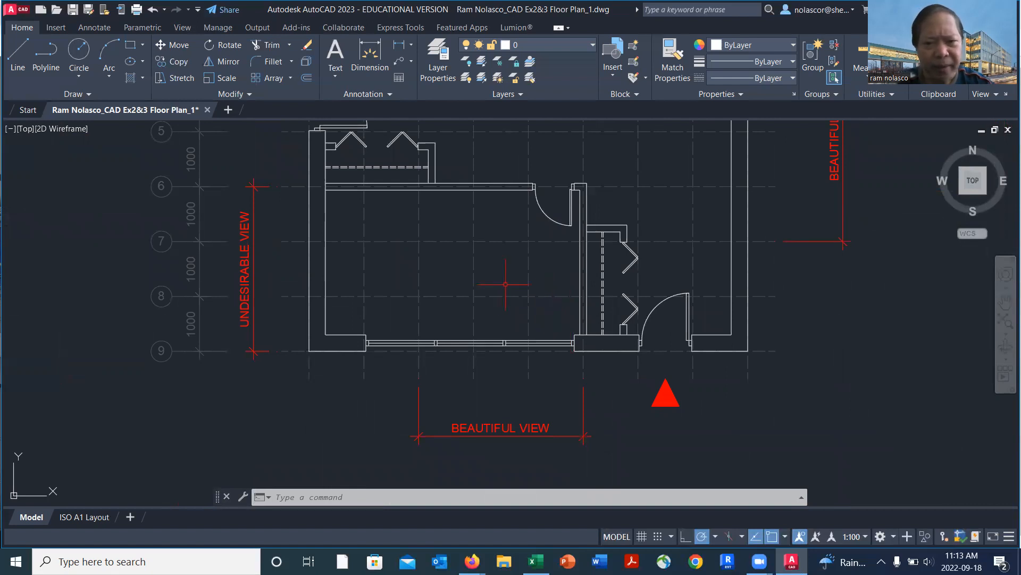
{"action": "middle_click_drag", "start_coordinate": [505, 265], "coordinate": [501, 298]}
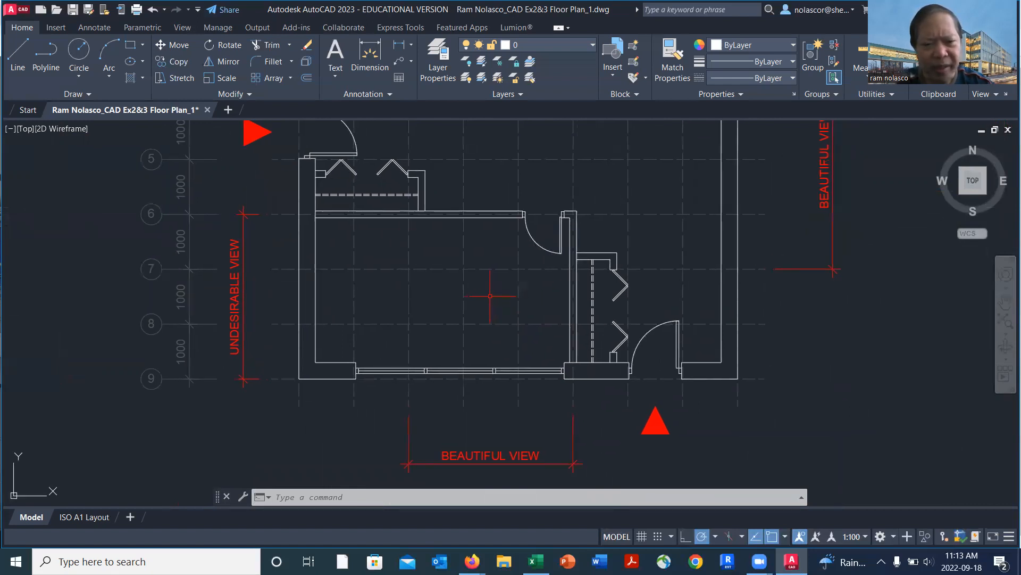